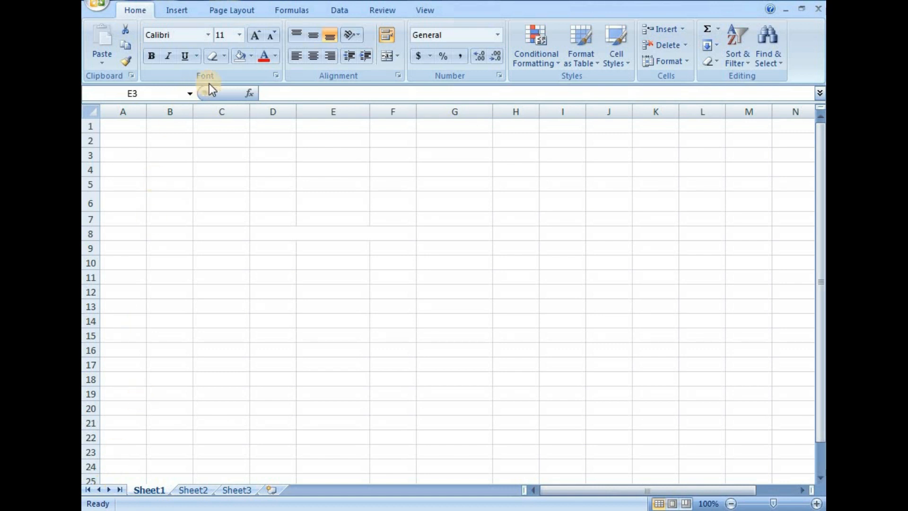
Enter the text "tenth class marks list" in cell E3 of Sheet1.
left_click(228, 70)
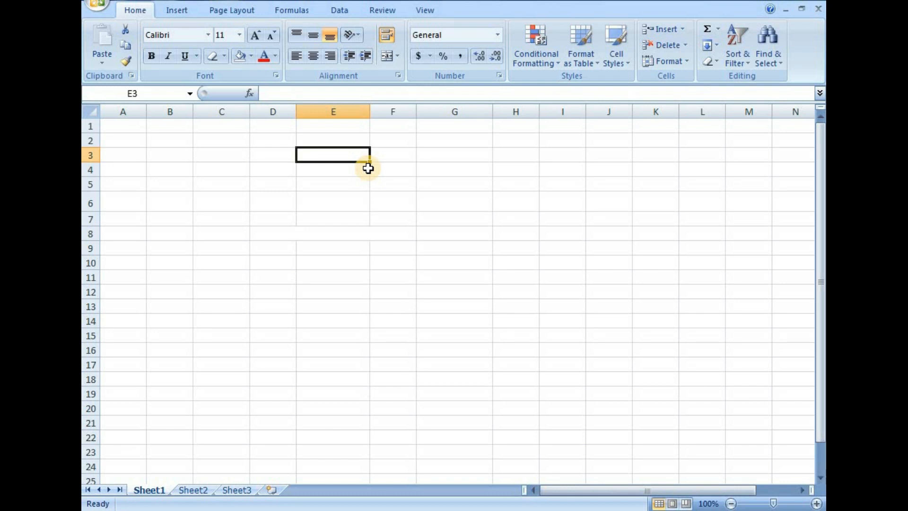
type("tenth class marks")
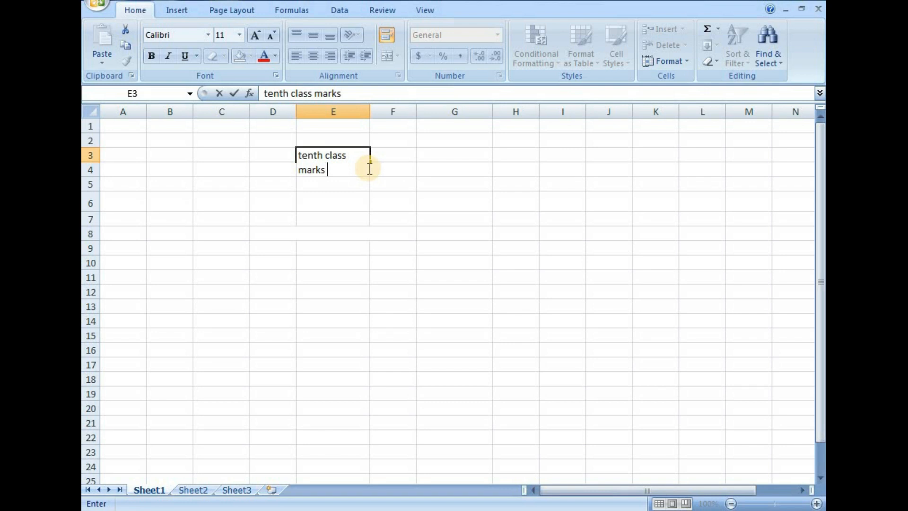
type(" list")
left_click(356, 254)
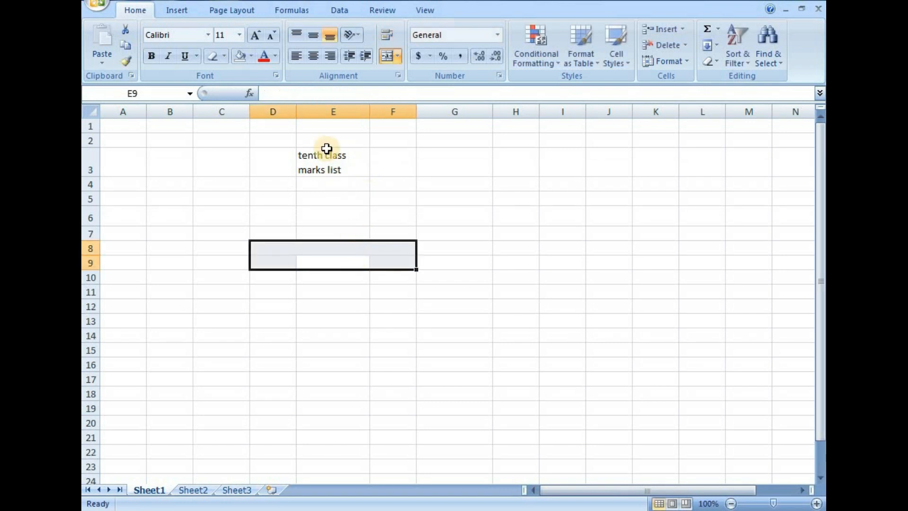
left_click(326, 161)
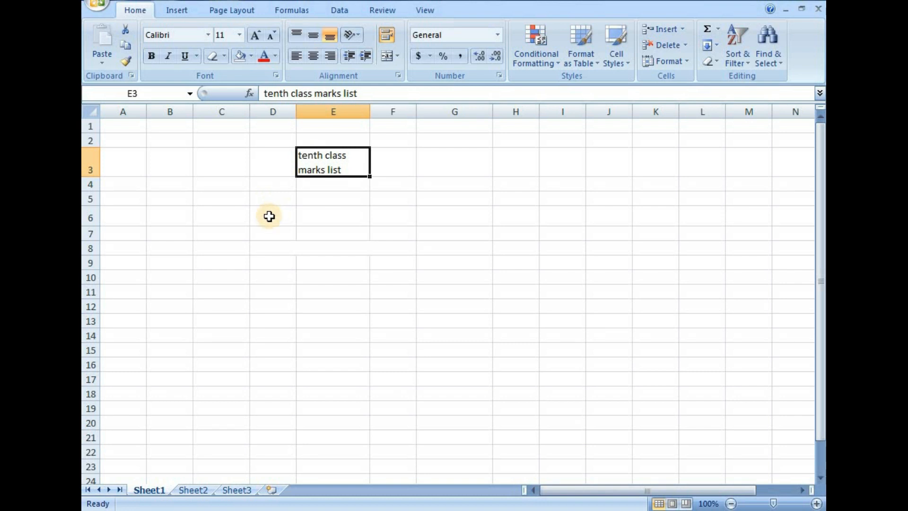
Apply all borders to the range E2:I6 on Sheet2.
left_click(192, 492)
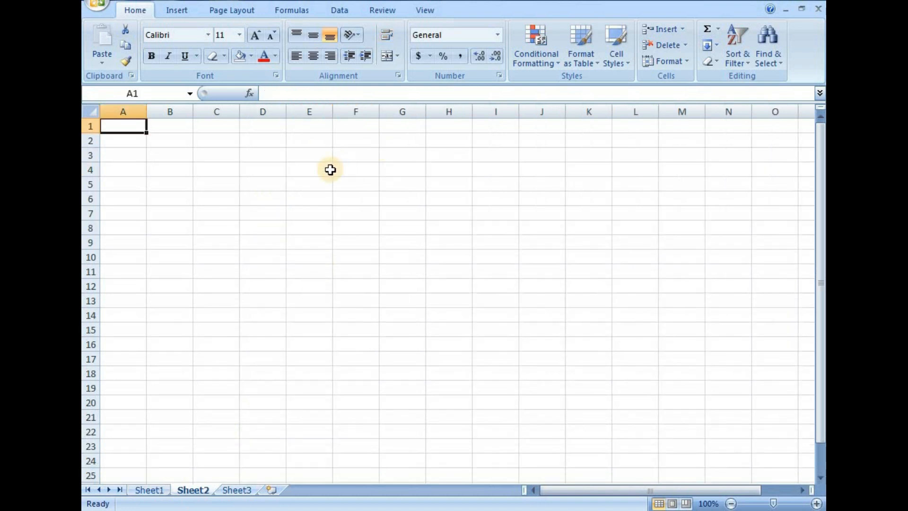
left_click(354, 170)
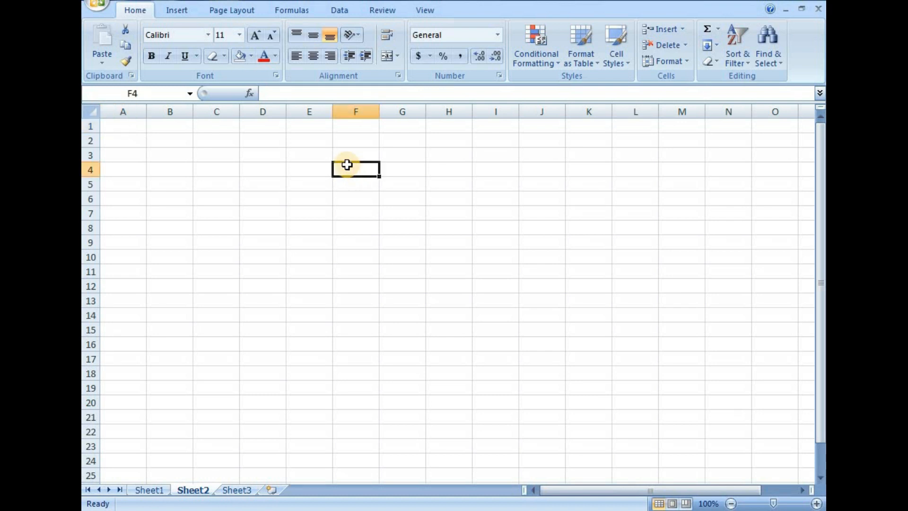
left_click_drag(303, 141, 513, 198)
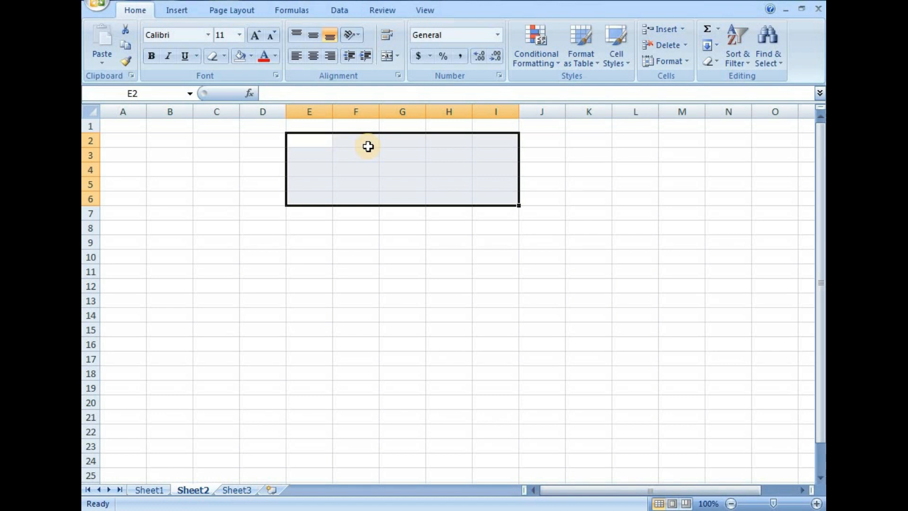
left_click(398, 57)
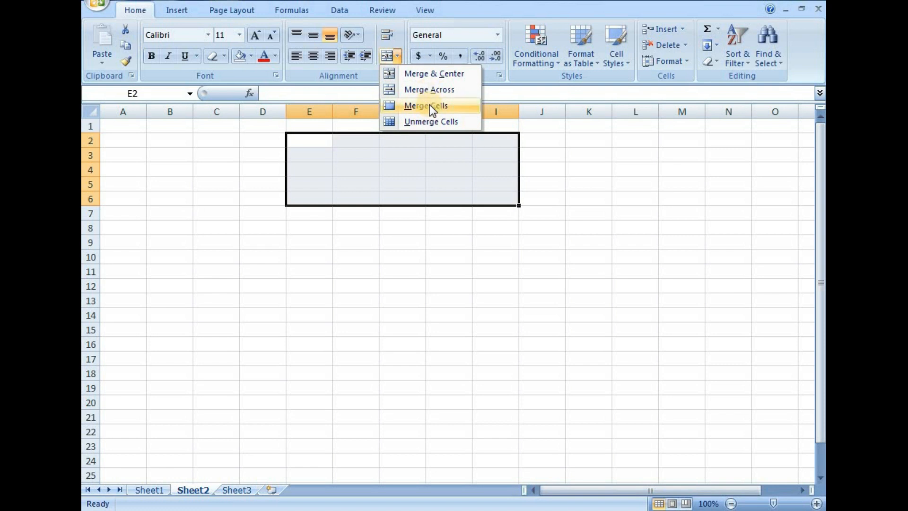
left_click(817, 503)
left_click(817, 504)
left_click(817, 503)
left_click(817, 504)
left_click(817, 503)
left_click_drag(694, 490, 752, 491)
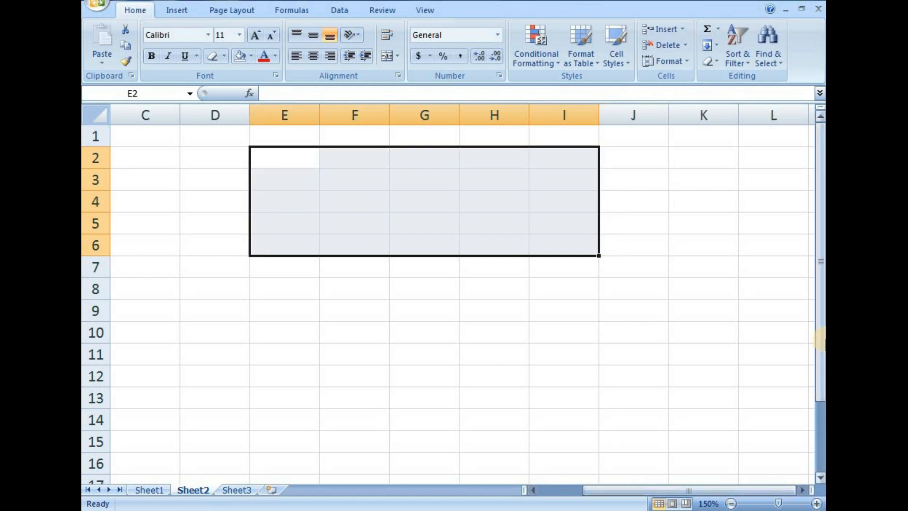
left_click_drag(820, 335, 818, 314)
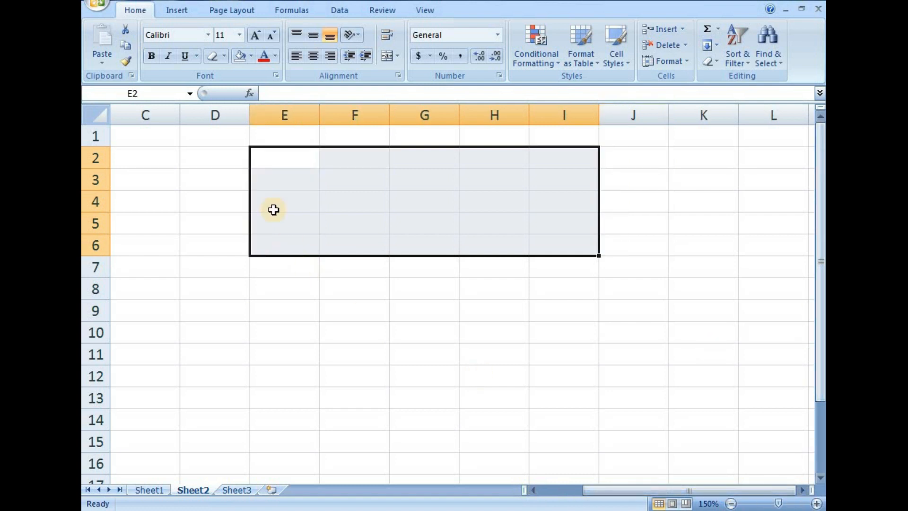
left_click(225, 56)
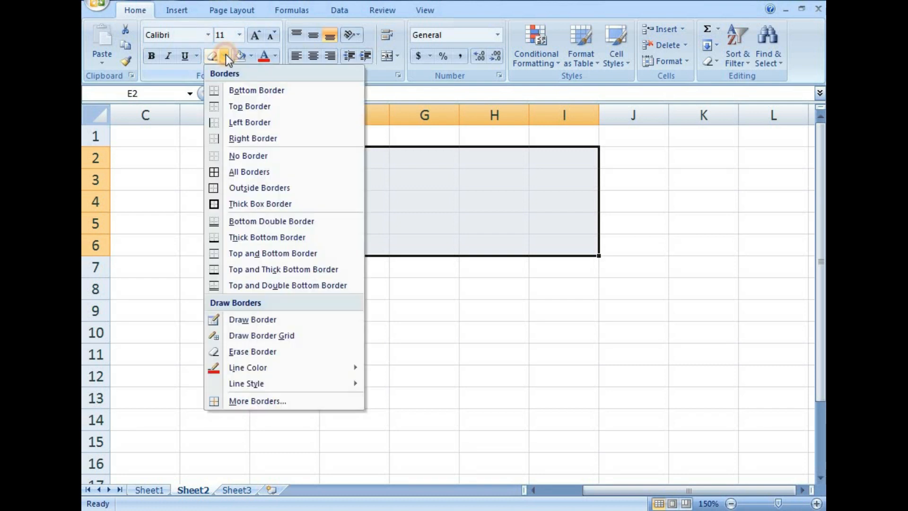
left_click(228, 173)
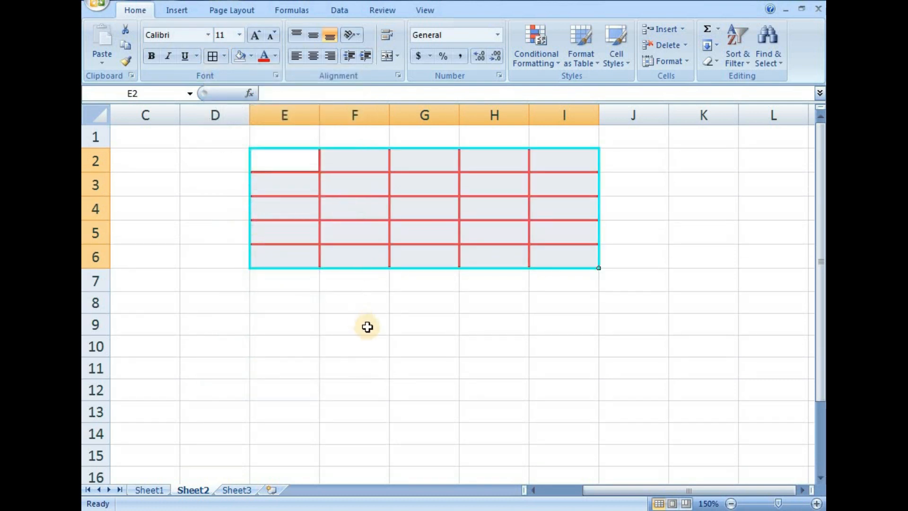
left_click(362, 325)
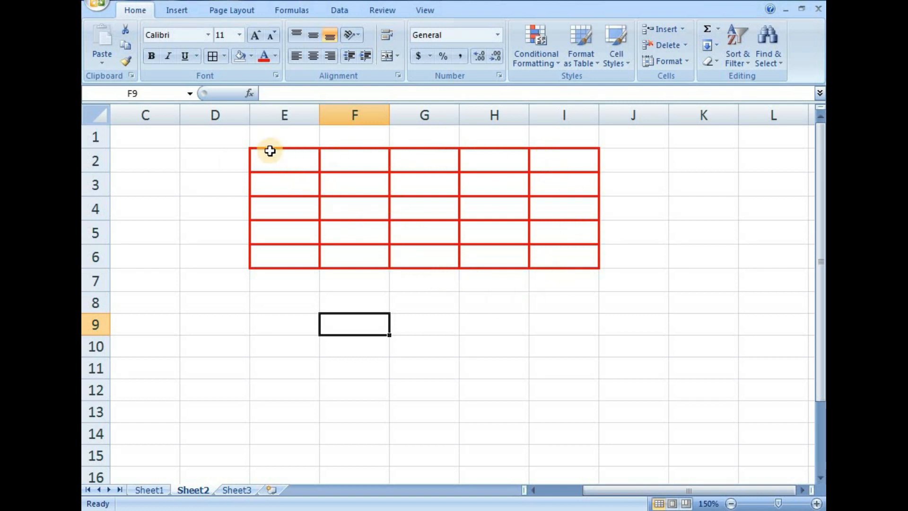
Try Merge & Center on the bordered range E2:I6, and undo the merge.
left_click_drag(290, 161, 554, 253)
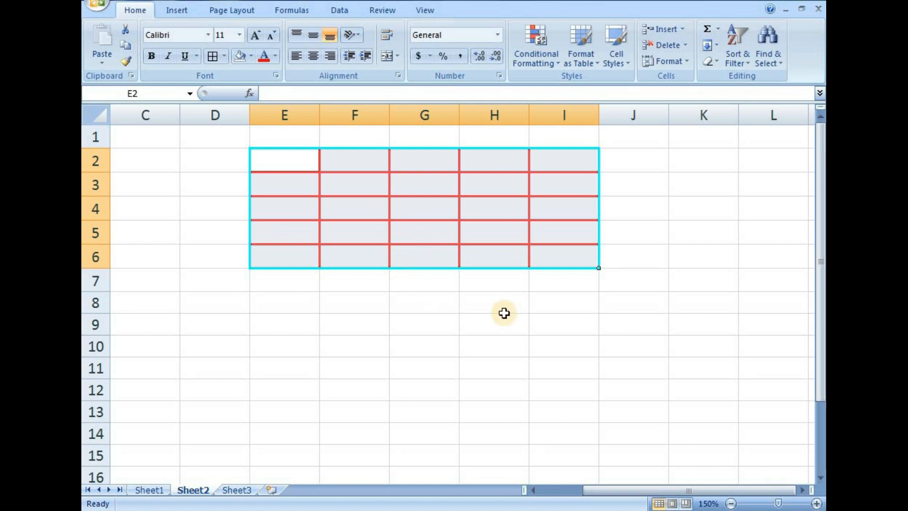
left_click(398, 54)
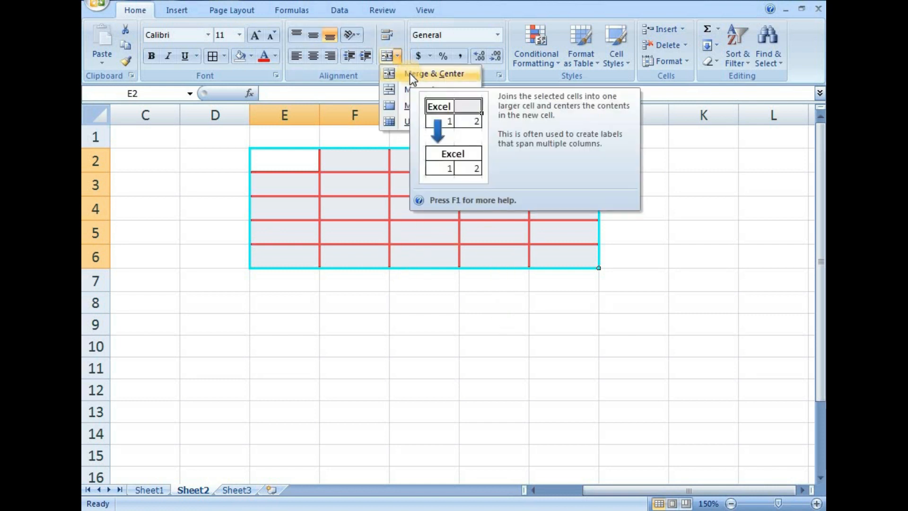
left_click(410, 72)
left_click(385, 300)
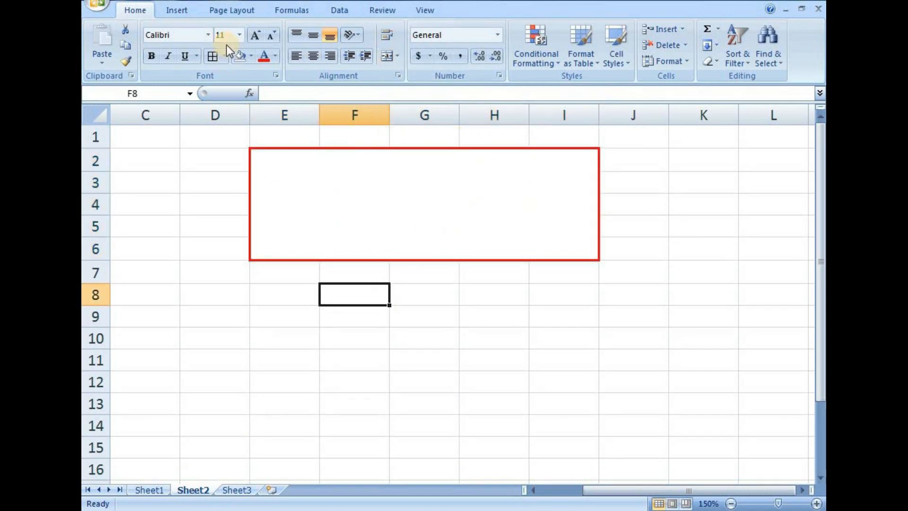
key("ctrl+z")
Try Merge Across on the bordered range E2:I6, and undo the row-by-row merge.
left_click_drag(286, 156, 535, 246)
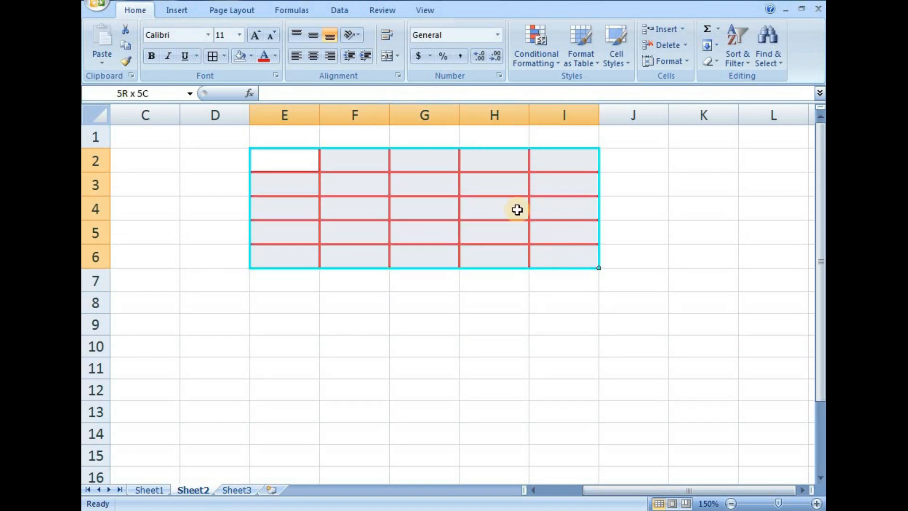
left_click(398, 55)
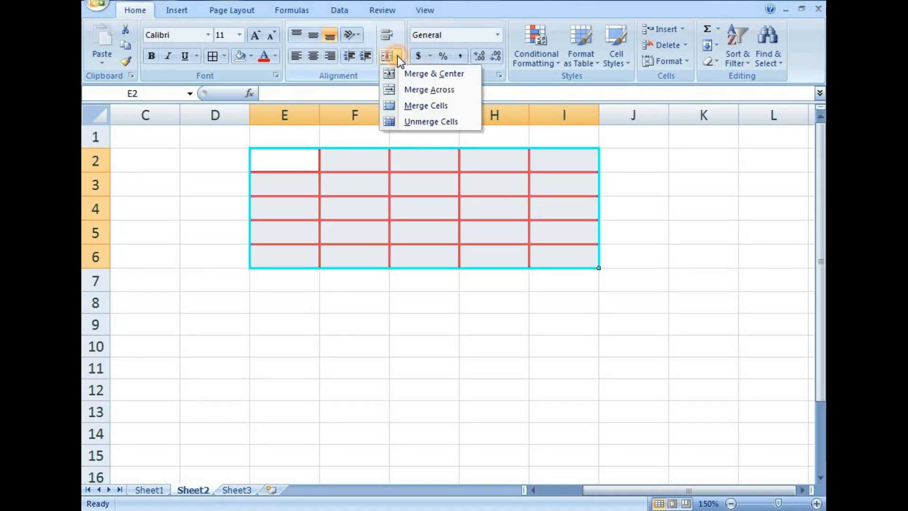
left_click(410, 91)
left_click(422, 299)
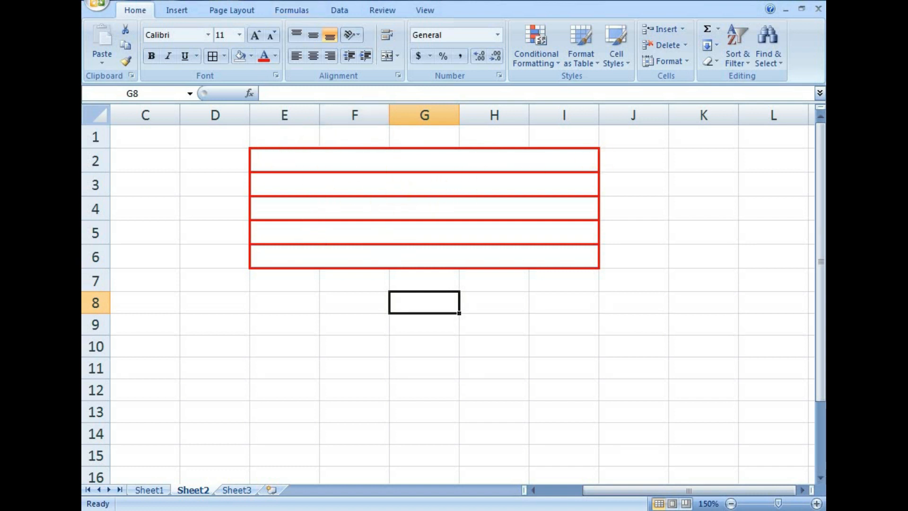
key("ctrl+z")
Merge and center the range E2:I6, and split it again with Unmerge Cells.
left_click_drag(291, 157, 563, 255)
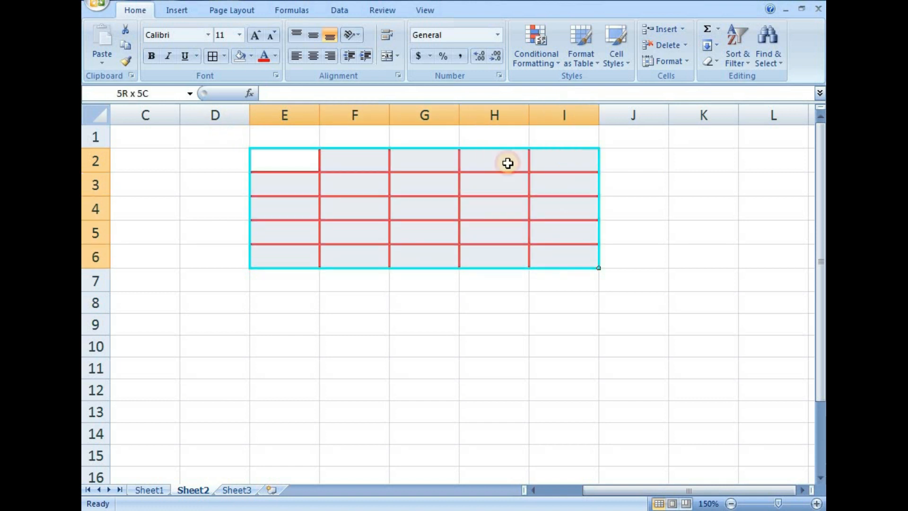
left_click(397, 55)
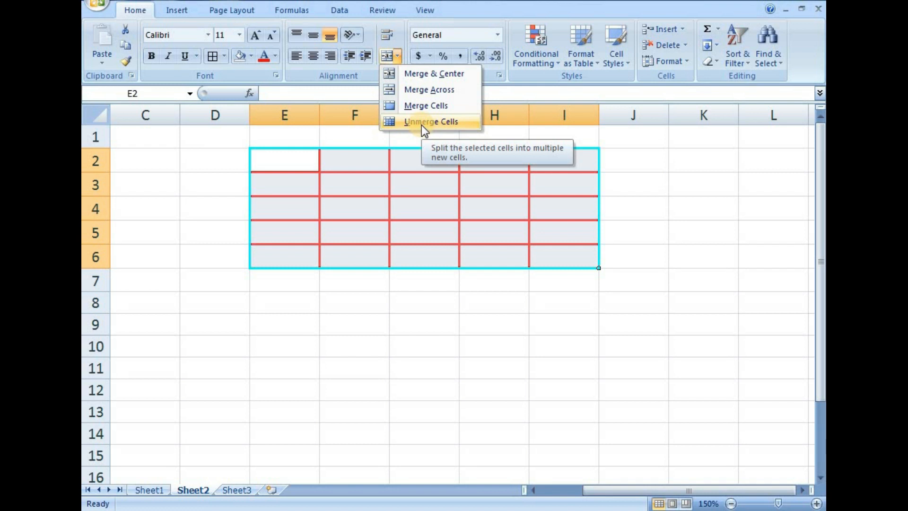
left_click(432, 74)
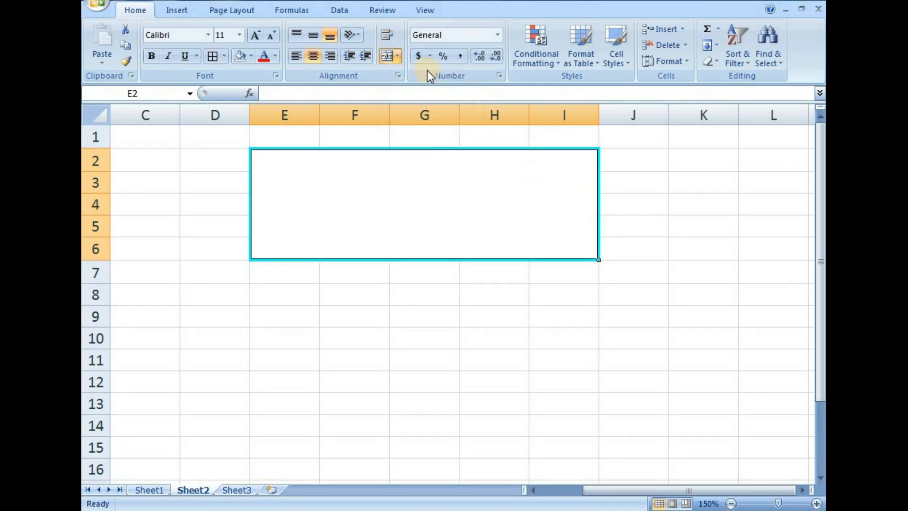
left_click(397, 57)
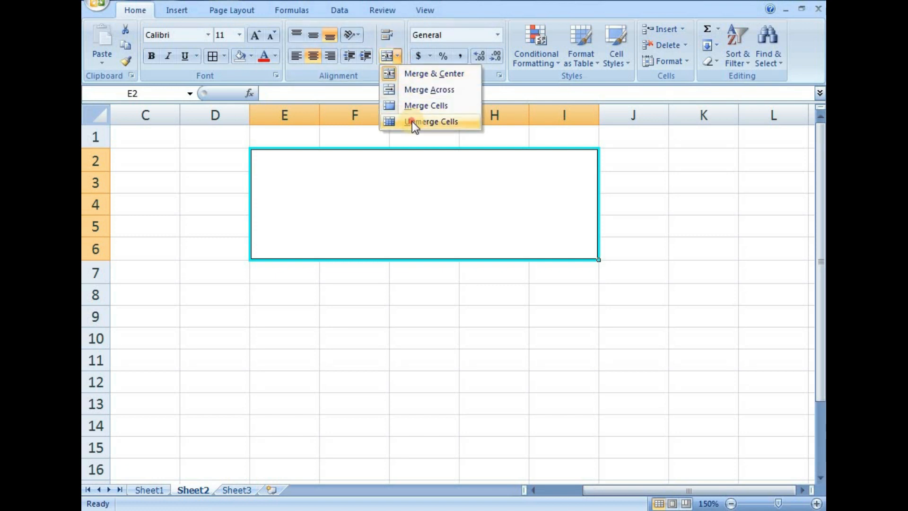
left_click(412, 121)
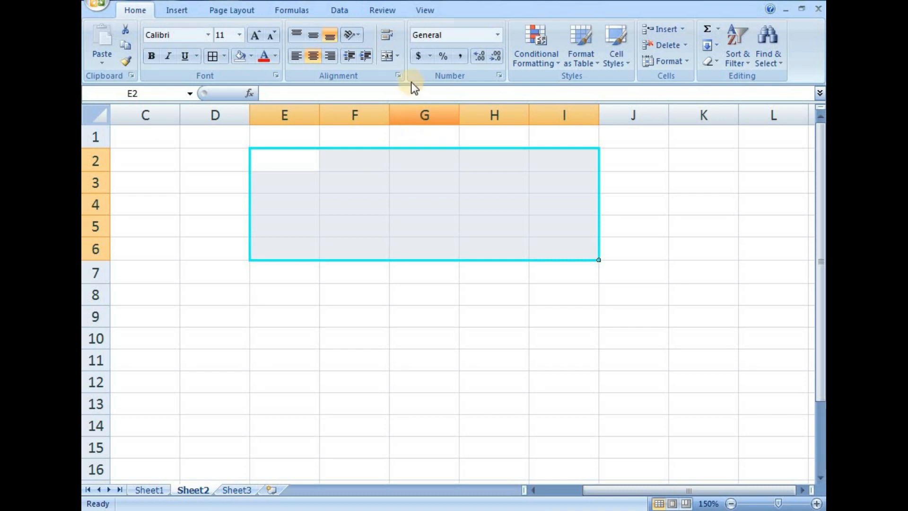
Combine the unmerged range E2:I6 into one cell with Merge & Center.
left_click(398, 57)
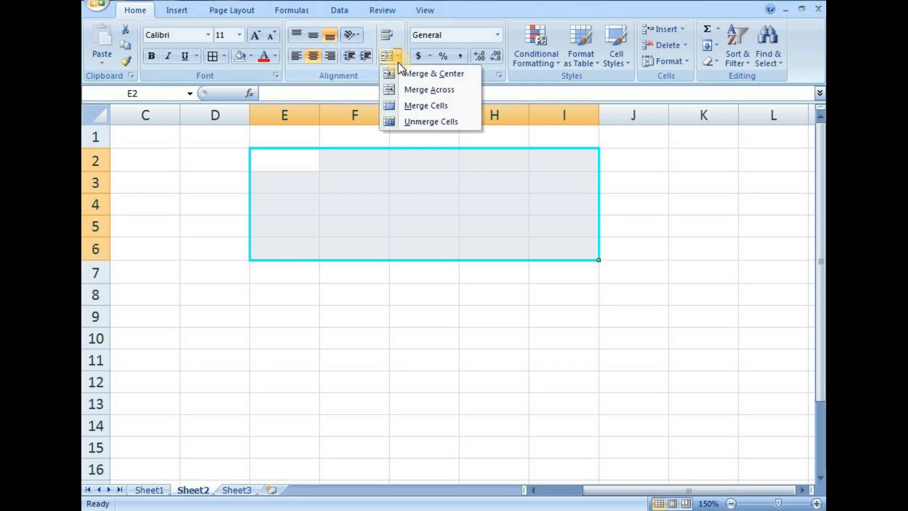
left_click(427, 75)
left_click(457, 368)
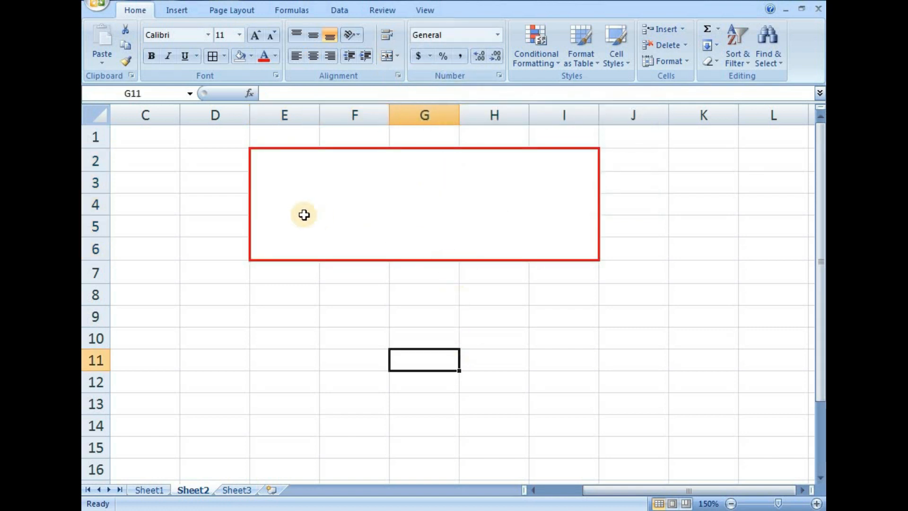
left_click(305, 297)
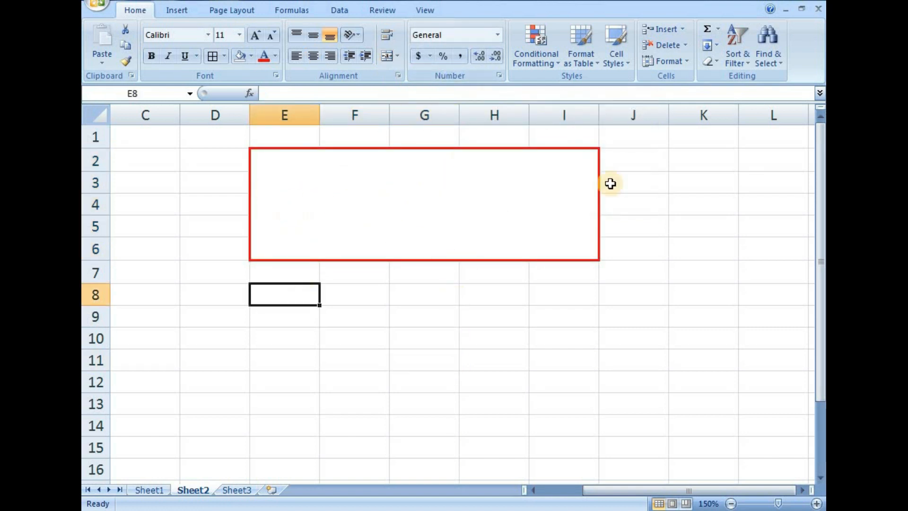
Enter "tenth class marks" in the merged cell E2:I6 and align the text to the top of the cell.
left_click(416, 207)
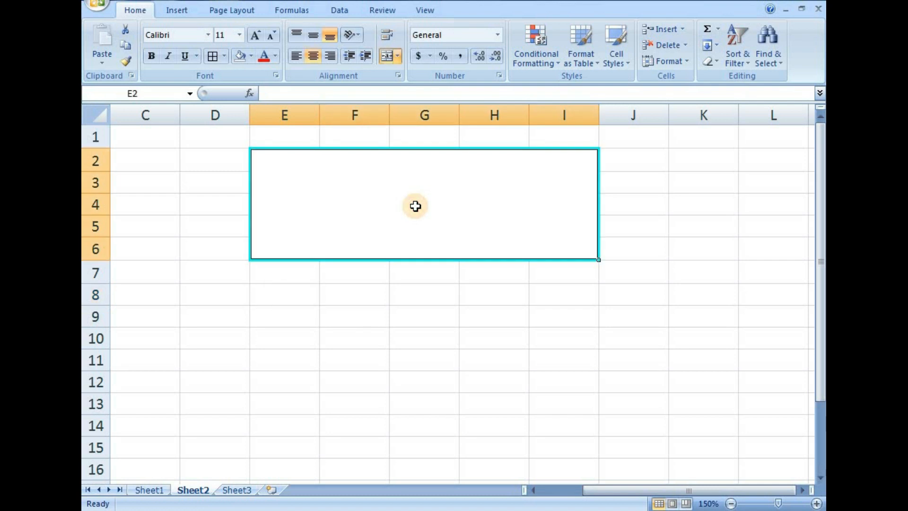
type("t")
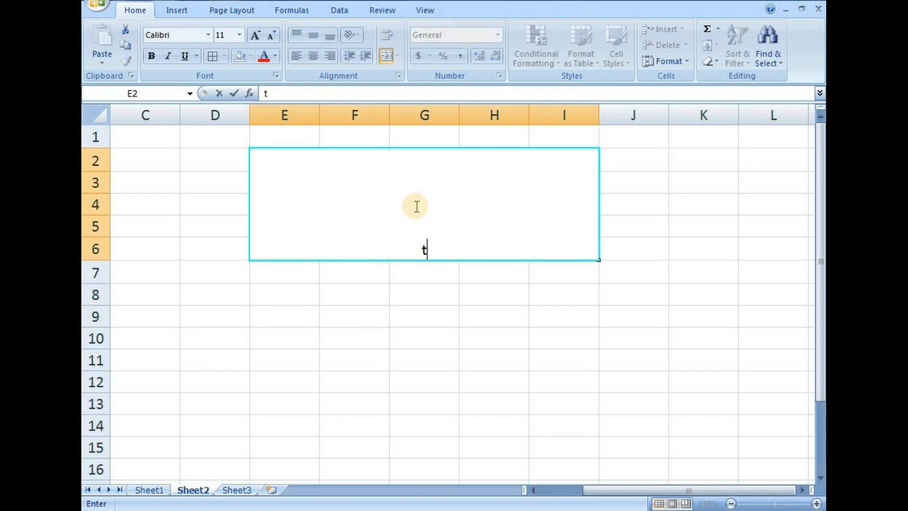
type("enth c")
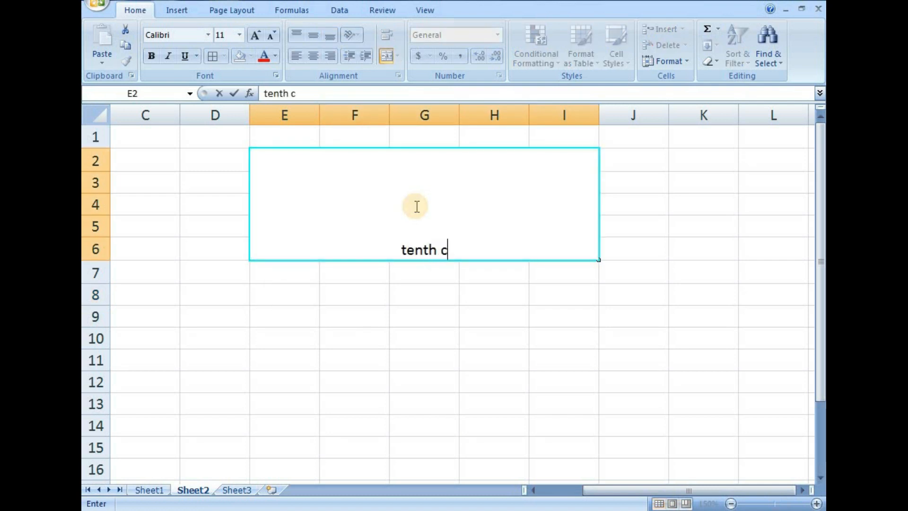
type("lass ")
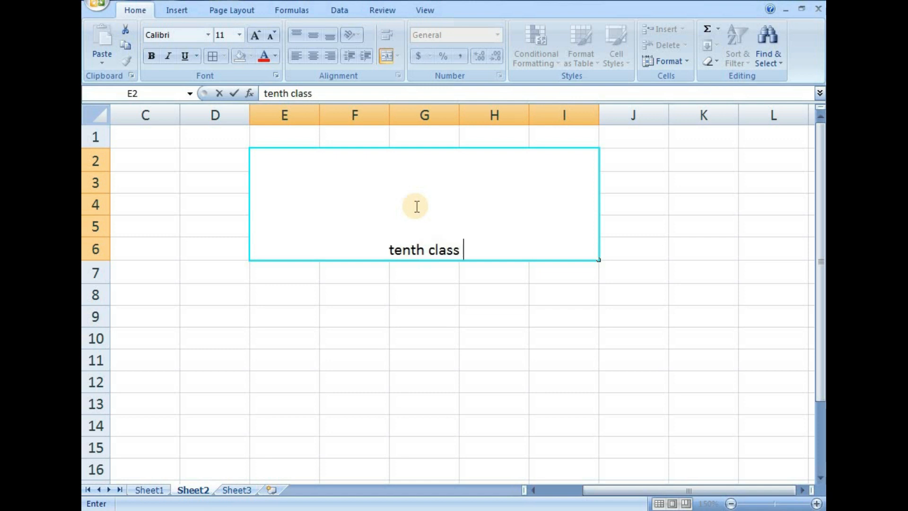
type("mar")
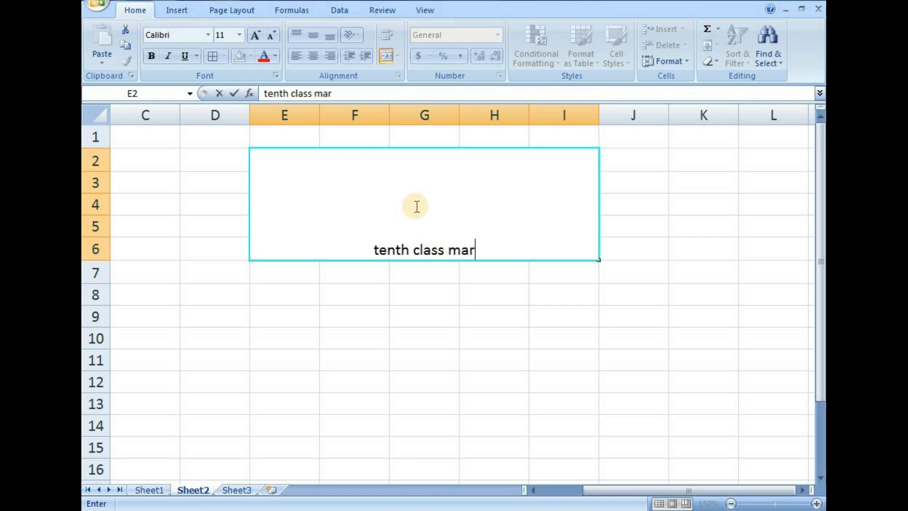
type("ks")
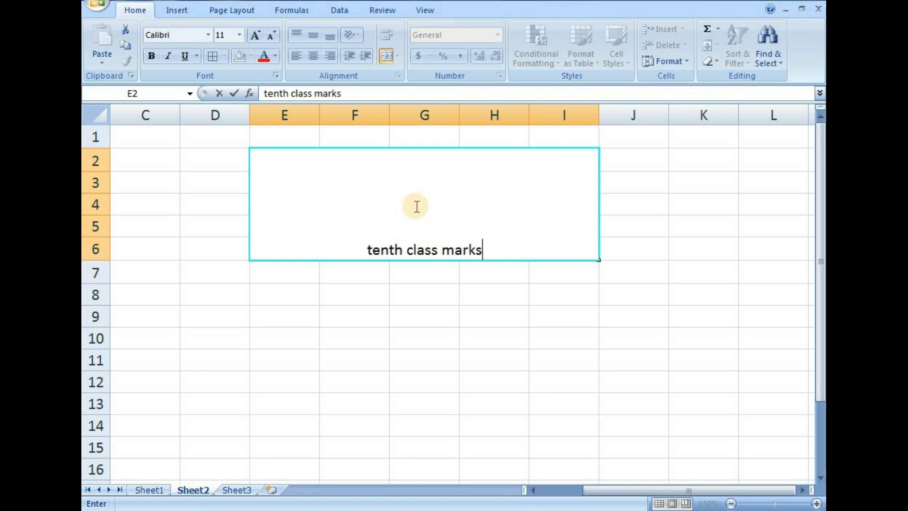
left_click(405, 378)
left_click(411, 222)
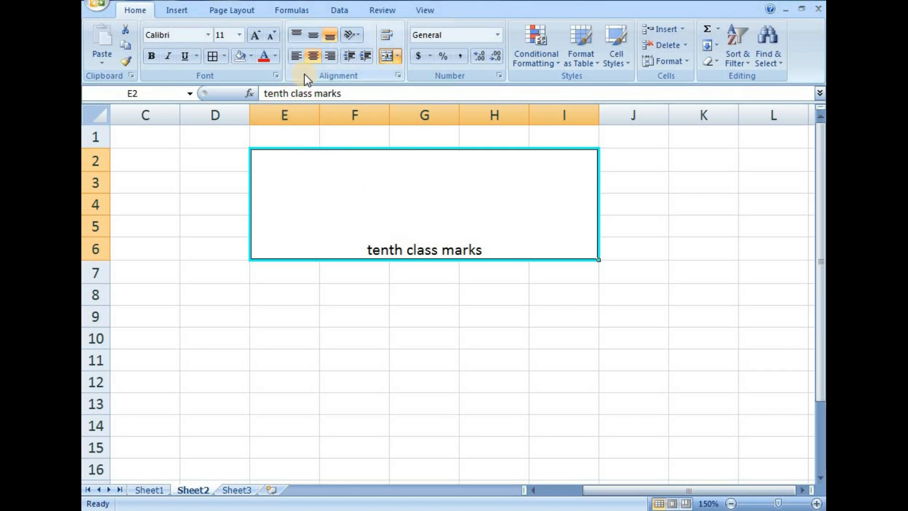
left_click(296, 36)
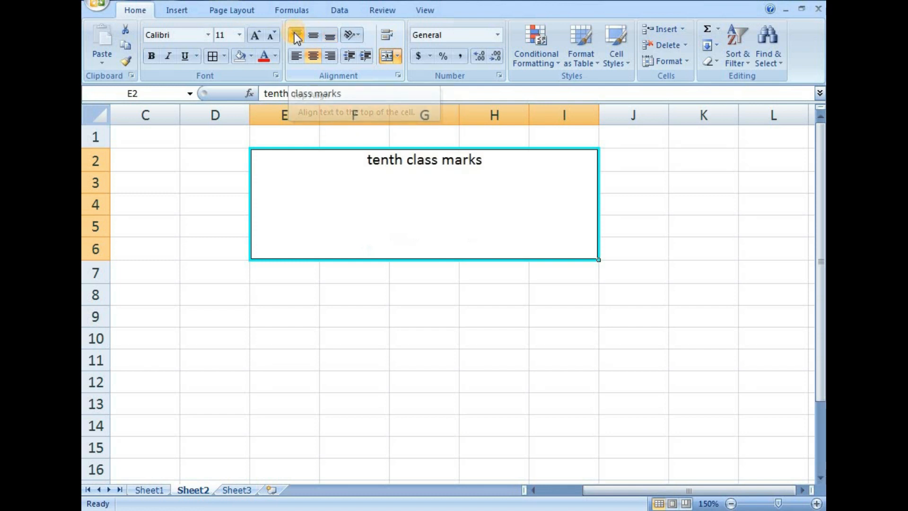
Try bottom, left and right alignment on the merged cell's text, and leave it centered both vertically and horizontally.
left_click(330, 35)
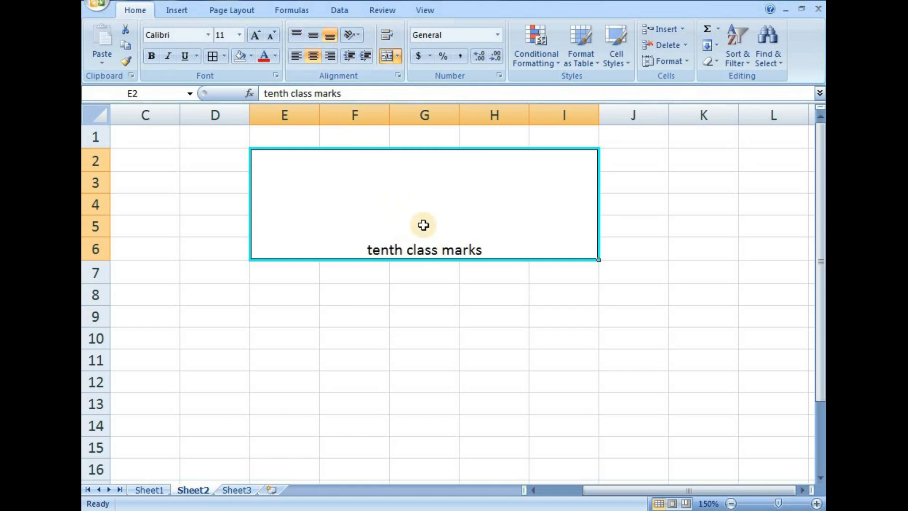
left_click(314, 42)
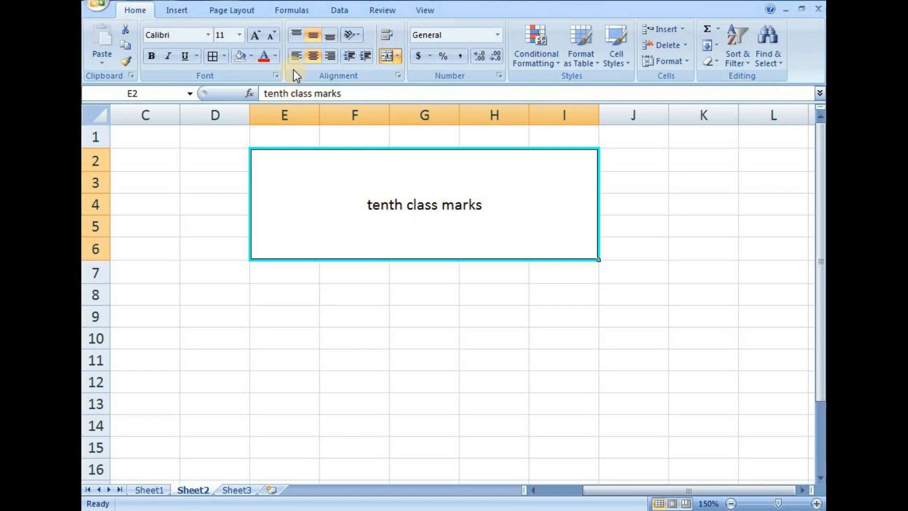
left_click(295, 56)
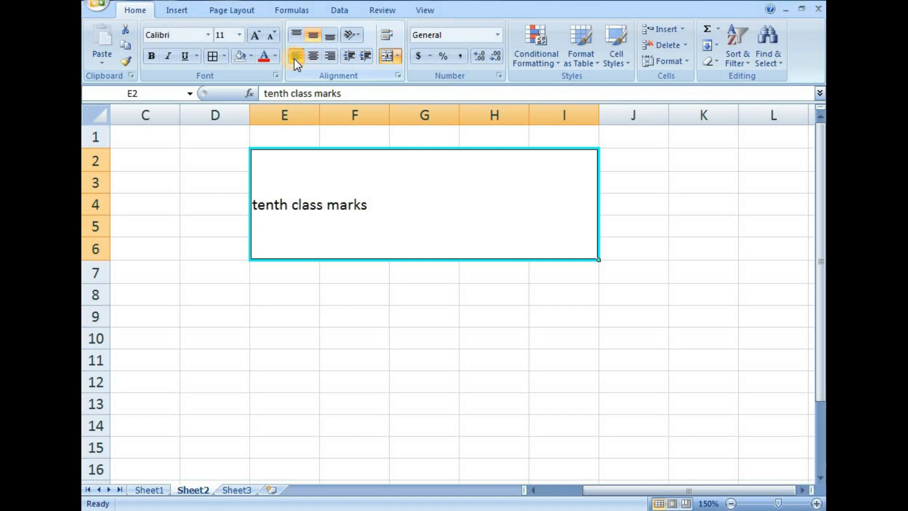
left_click(330, 56)
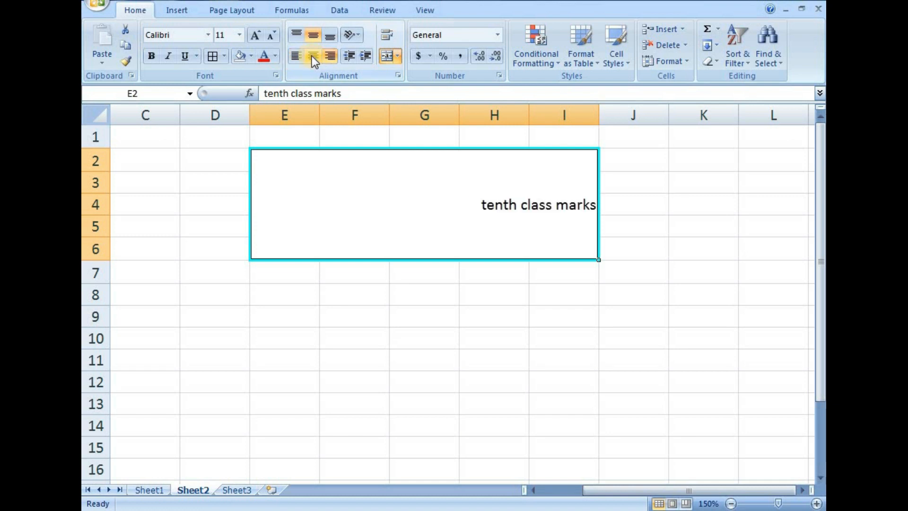
left_click(311, 56)
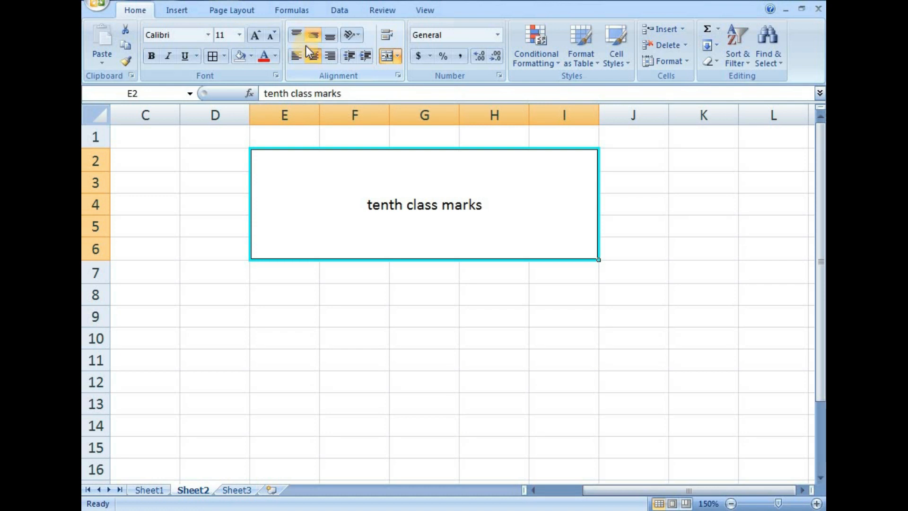
Increase the indent of the merged cell's text repeatedly, and shorten the text to "tenth class mark".
left_click(365, 55)
left_click(365, 55)
left_click(365, 55)
left_click(365, 55)
left_click(365, 55)
left_click(365, 55)
left_click(365, 55)
left_click(365, 55)
left_click(364, 54)
left_click(365, 55)
left_click(365, 55)
left_click(365, 55)
left_click(365, 55)
left_click(364, 54)
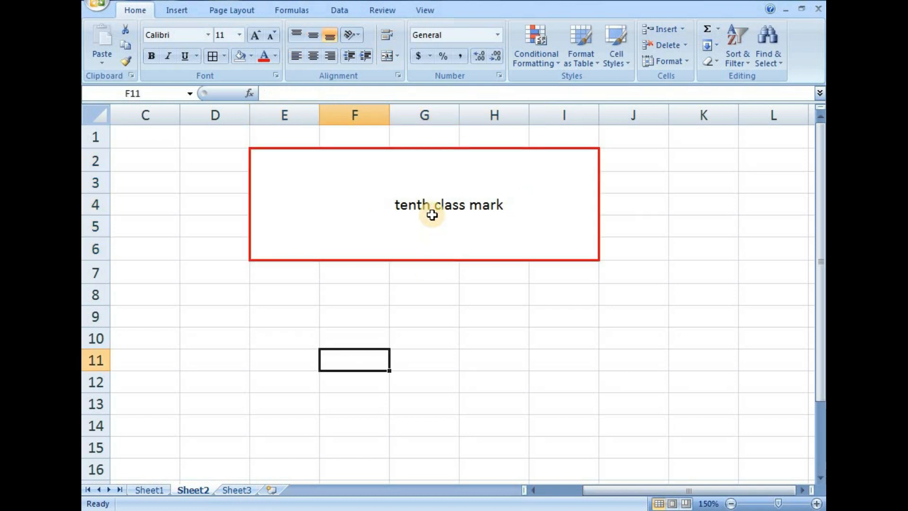
left_click(430, 211)
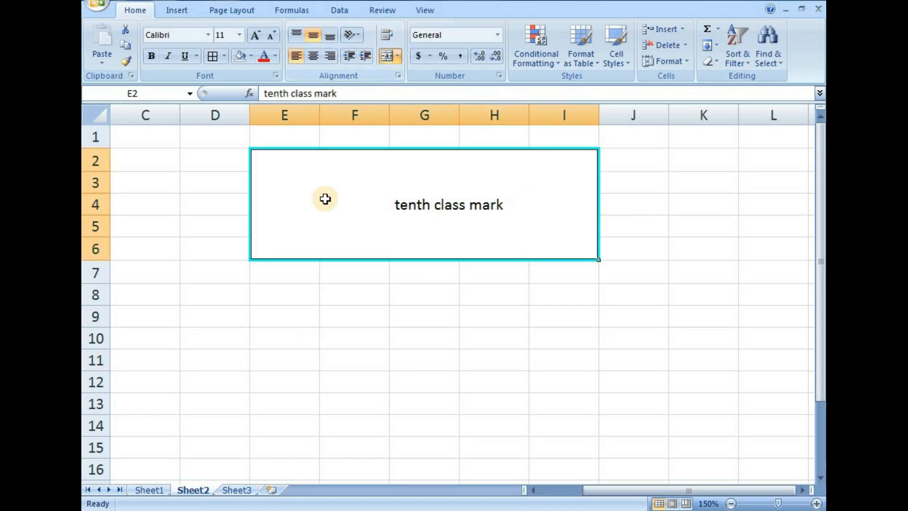
Decrease the indent of the merged cell's text until it sits against the left border.
left_click(348, 56)
left_click(349, 56)
left_click(348, 56)
left_click(348, 56)
left_click(348, 56)
left_click(348, 56)
left_click(348, 55)
left_click(348, 55)
left_click(347, 55)
left_click(348, 56)
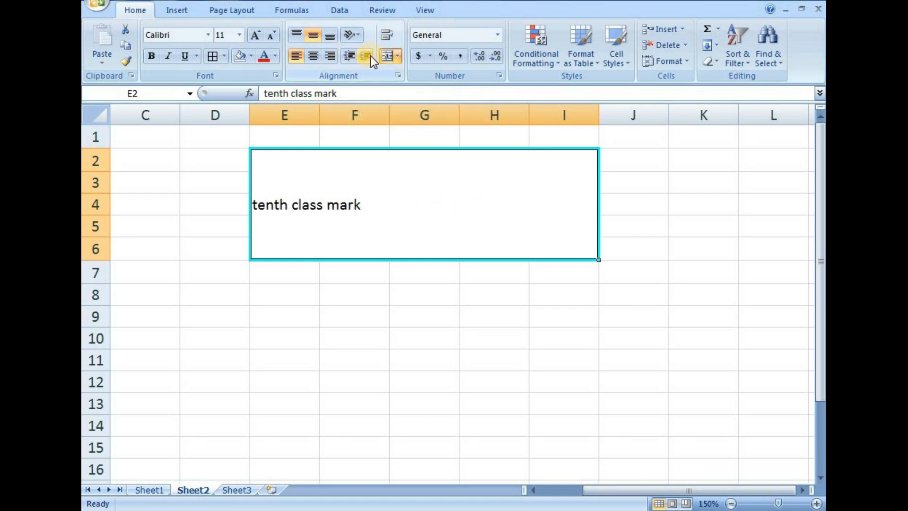
Indent the merged cell's text again, and replace the indent with horizontal centering.
left_click(370, 56)
left_click(369, 56)
left_click(370, 56)
left_click(359, 354)
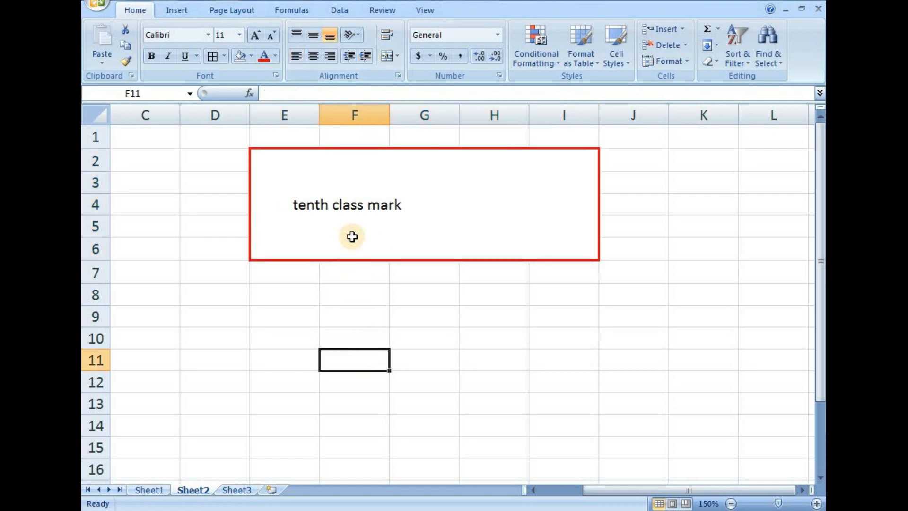
left_click(349, 203)
left_click(317, 57)
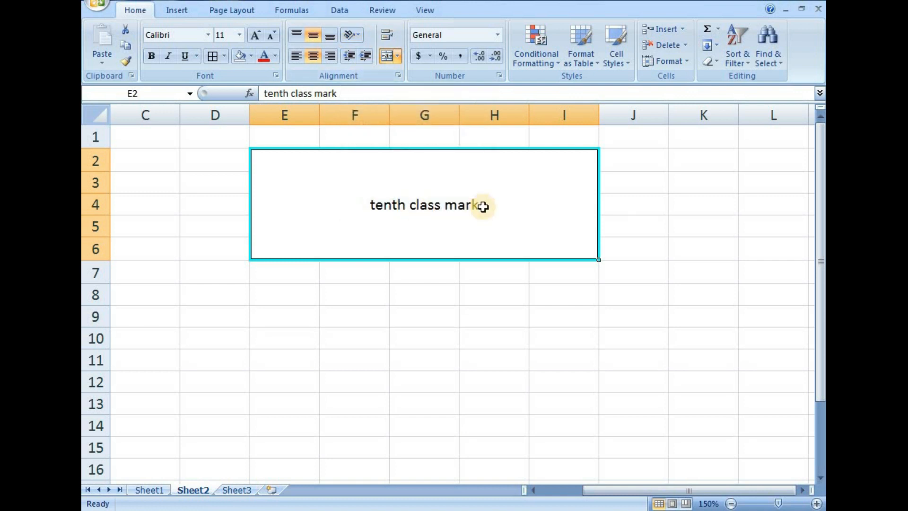
Try the Angle Counterclockwise, Angle Clockwise, Vertical Text, Rotate Text Up and Rotate Text Down orientations on the merged cell's text.
left_click(358, 35)
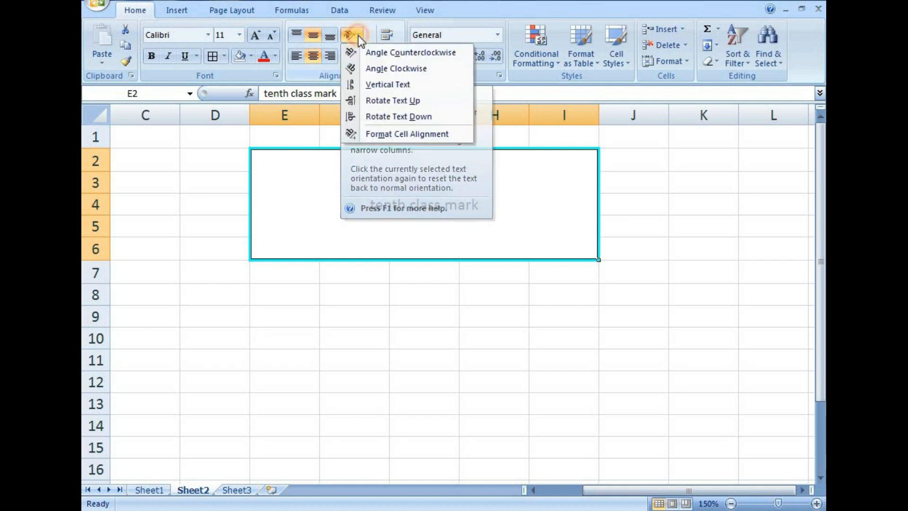
left_click(366, 51)
left_click(358, 33)
left_click(368, 71)
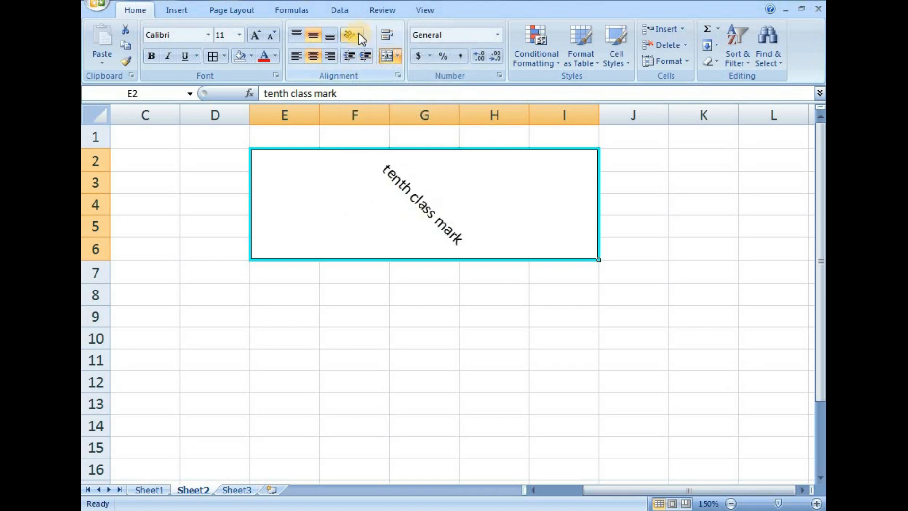
left_click(359, 33)
left_click(373, 88)
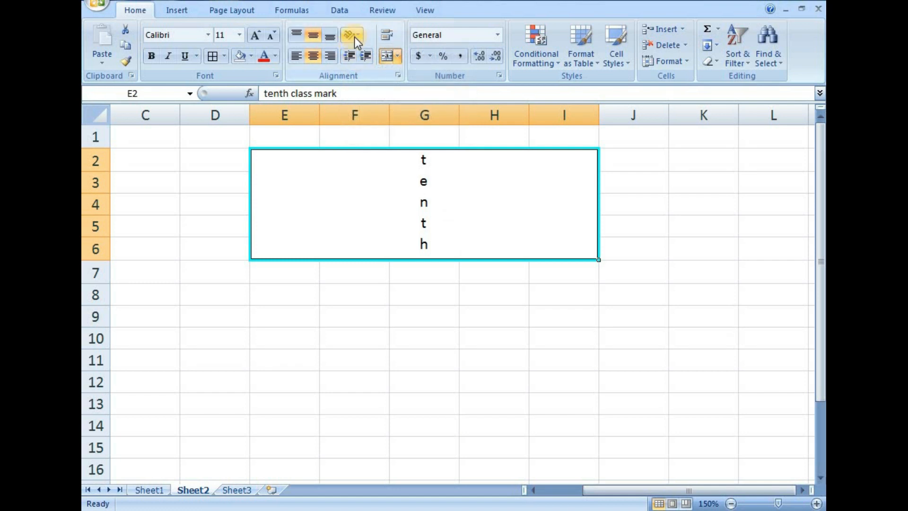
left_click(356, 33)
left_click(382, 105)
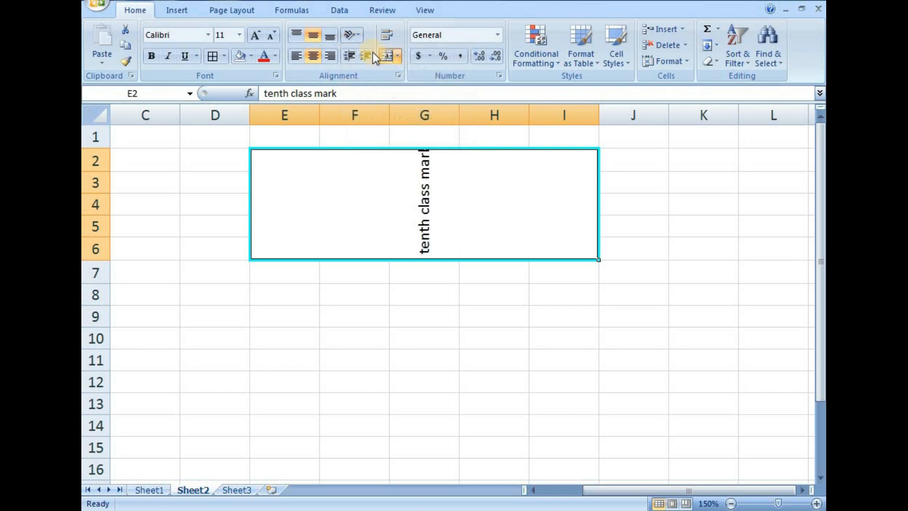
left_click(359, 34)
left_click(382, 117)
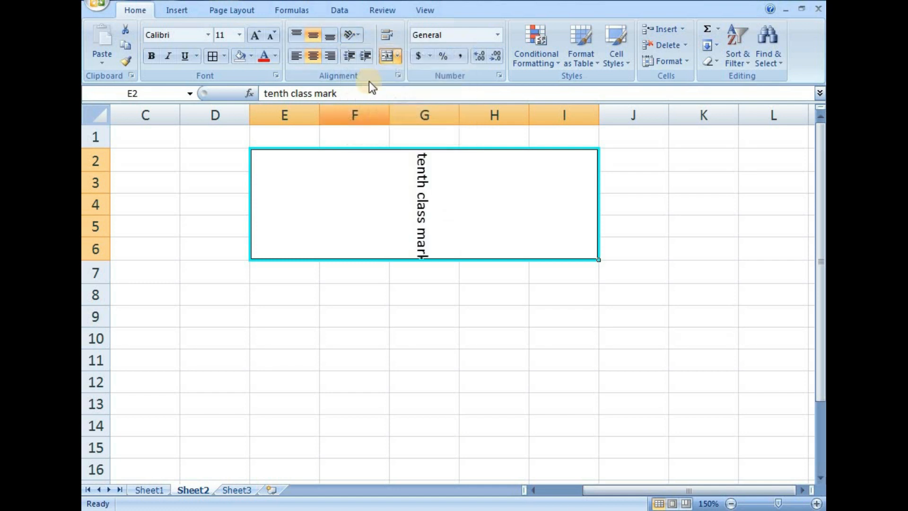
Set the text orientation of the merged cell to 0 degrees through Format Cell Alignment.
left_click(359, 33)
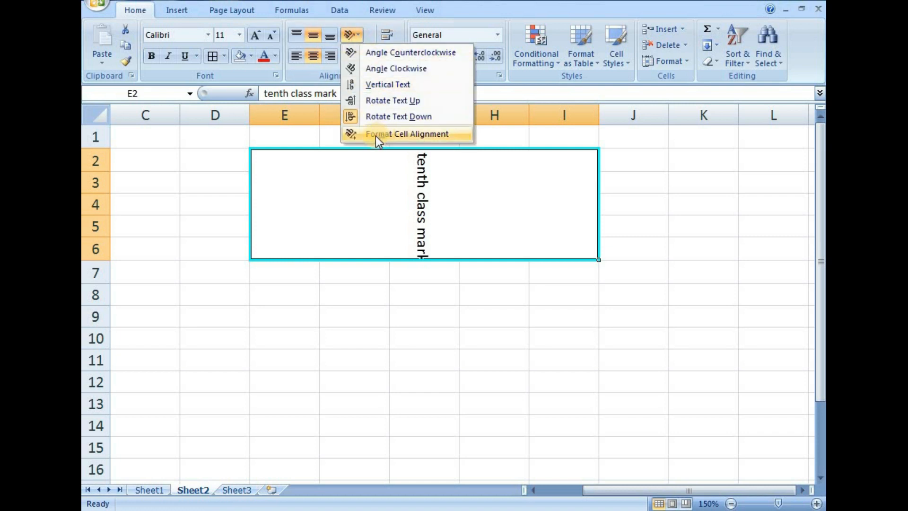
left_click(414, 136)
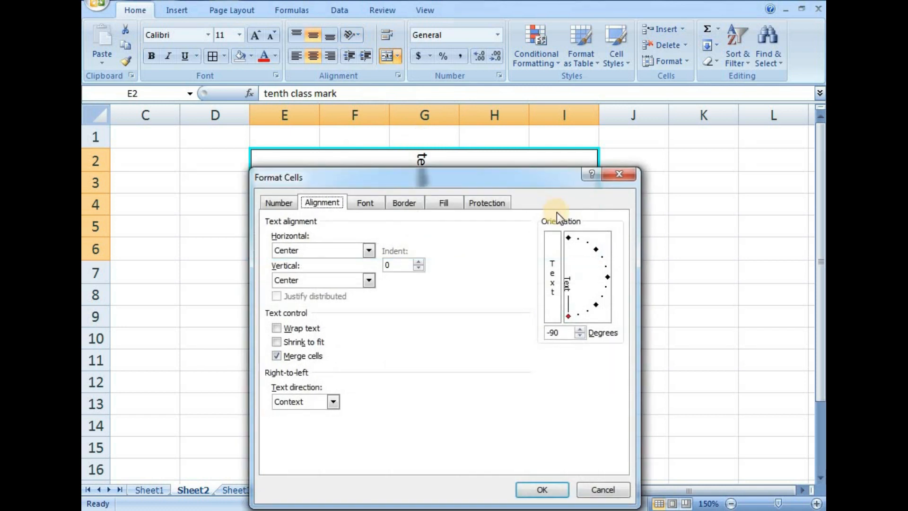
left_click_drag(537, 177, 513, 288)
left_click_drag(547, 428, 578, 389)
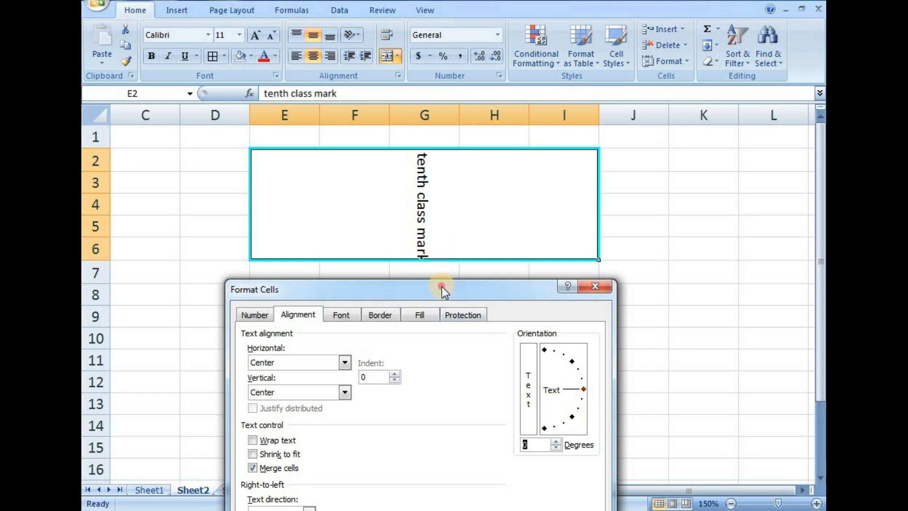
left_click_drag(442, 287, 398, 95)
left_click(483, 410)
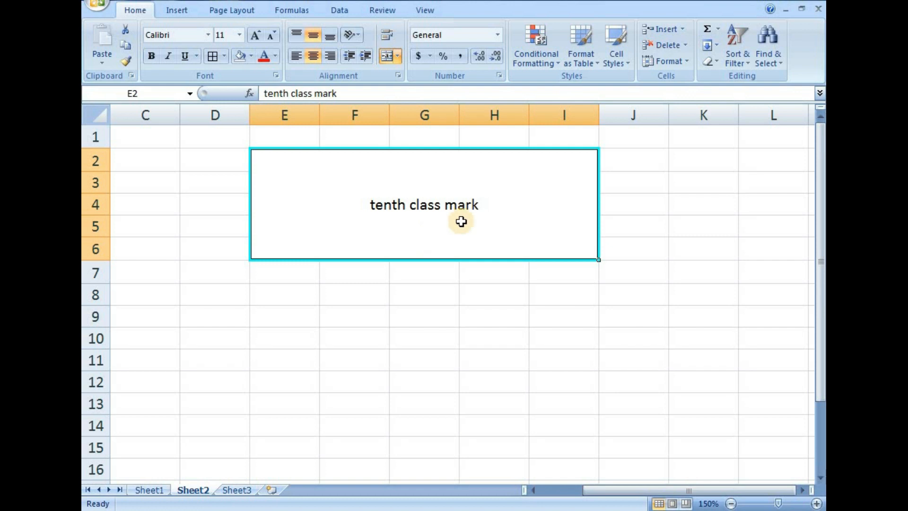
Append the filler text "iugiuggigigigb igfiygigigyig igigigigyigiuguig iuiygfiygig" to the merged cell so it exceeds the cell's width.
double_click(488, 206)
type("iugiuggigigigb")
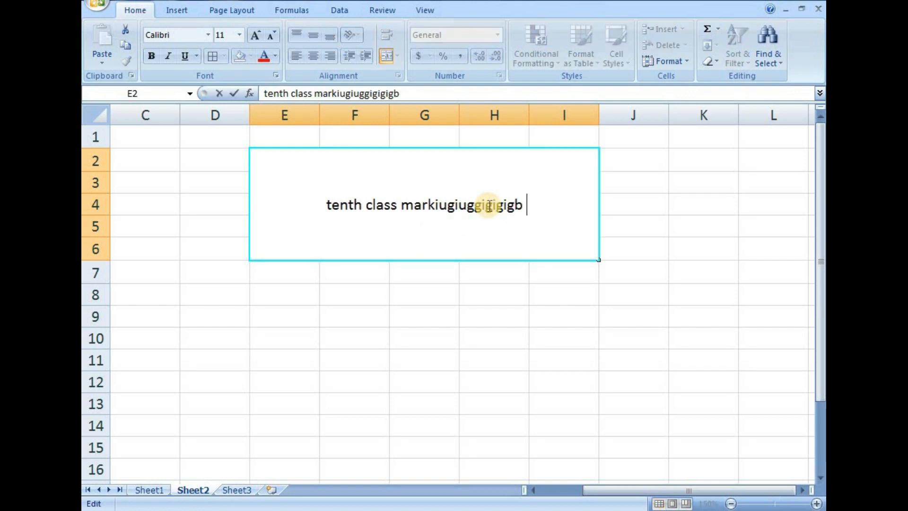
type("  igfiygigigyig  igigigigyigiuguig  iuiygfiygig")
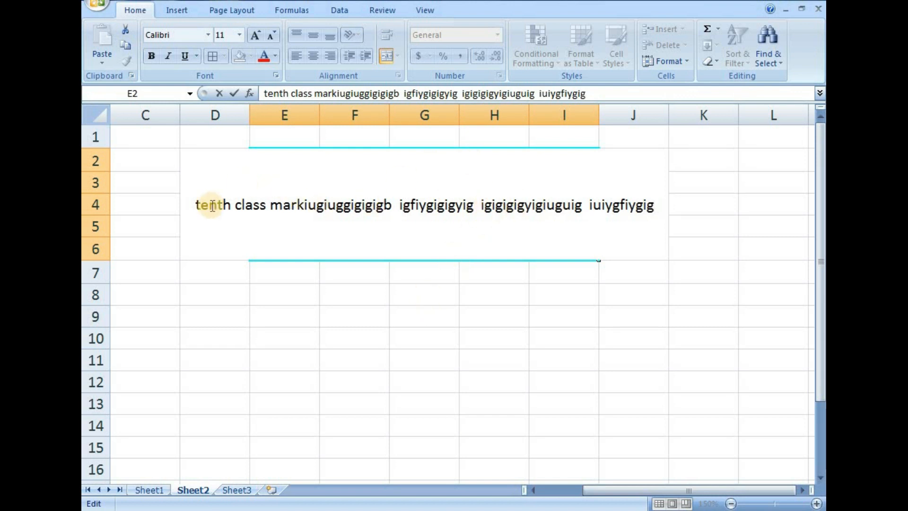
left_click(471, 396)
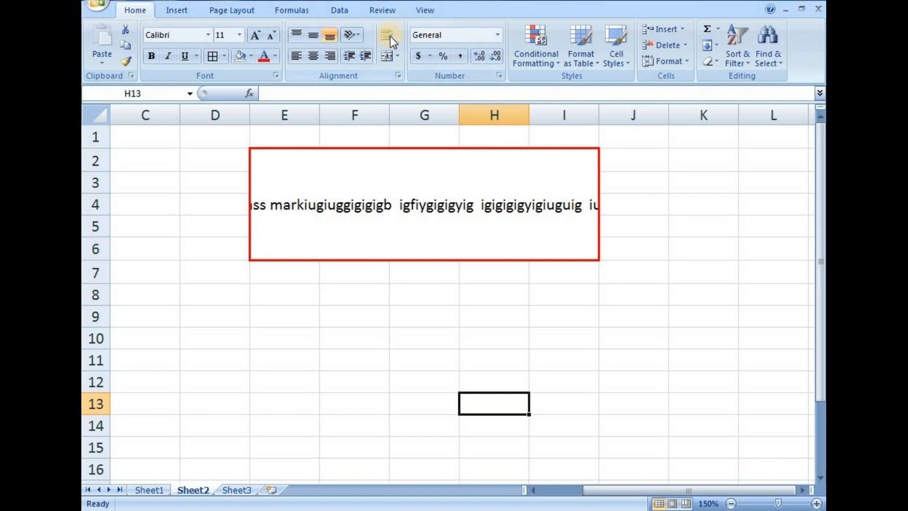
Apply Wrap Text to the overlong text in the merged cell E2:I6.
left_click(431, 172)
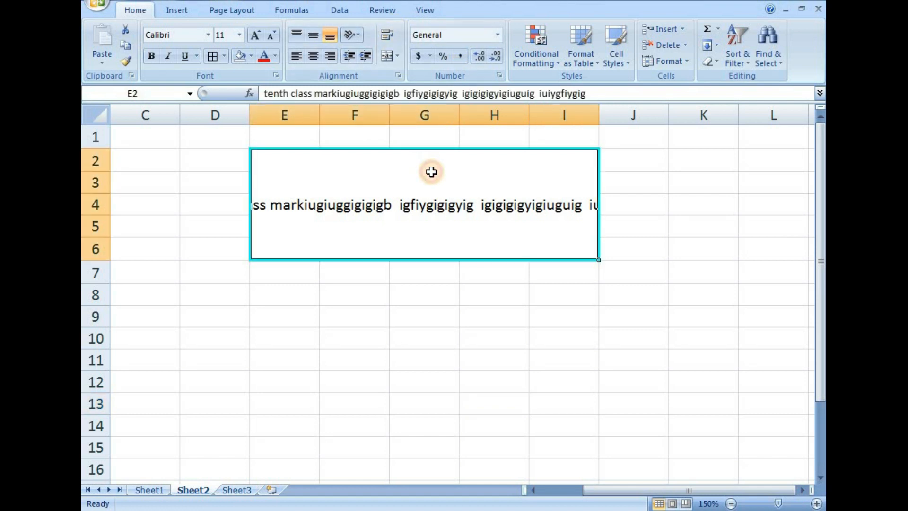
left_click(455, 314)
left_click(431, 176)
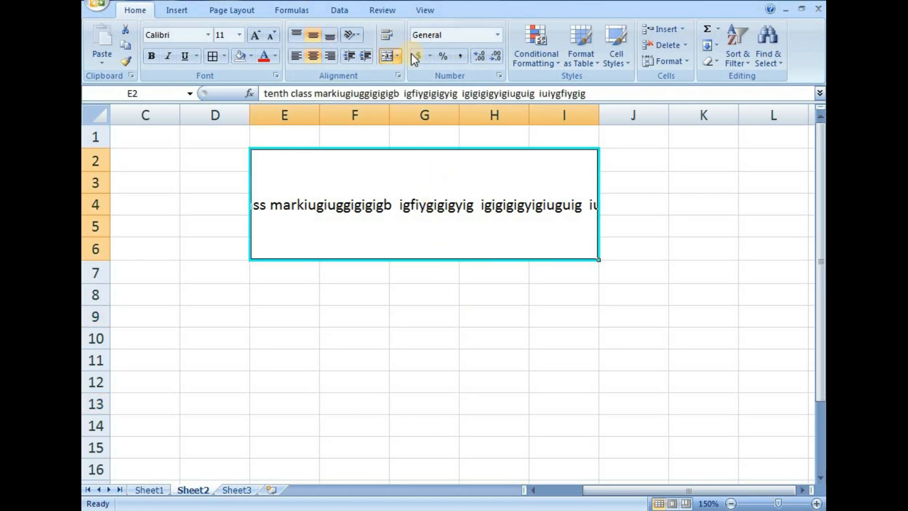
left_click(387, 35)
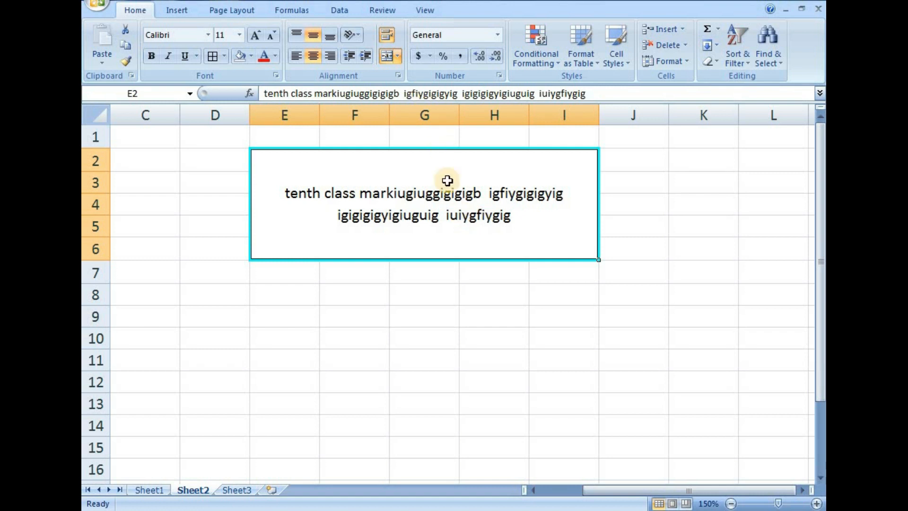
Delete the text from the merged cell E2:I6.
key("Delete")
left_click(732, 504)
left_click(732, 504)
left_click(732, 503)
left_click(732, 504)
left_click(731, 504)
left_click(732, 503)
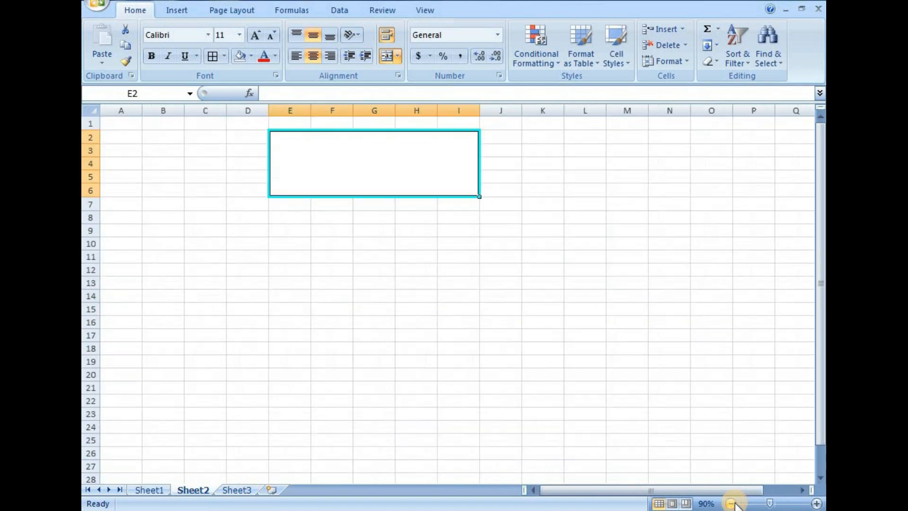
left_click(817, 503)
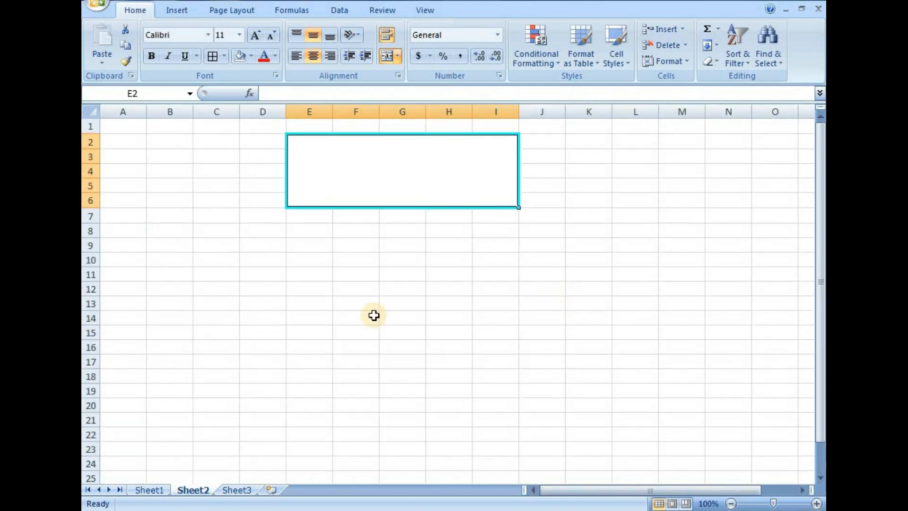
left_click(313, 303)
left_click(166, 270)
left_click(319, 272)
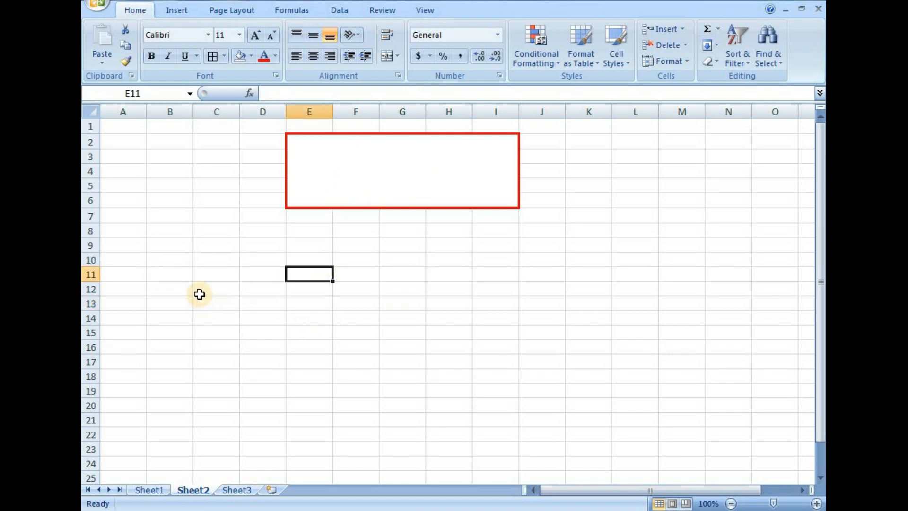
Remove the merge and borders around E2:I6 by painting the format of empty cell C12 over the surrounding block C1:J8.
left_click(215, 287)
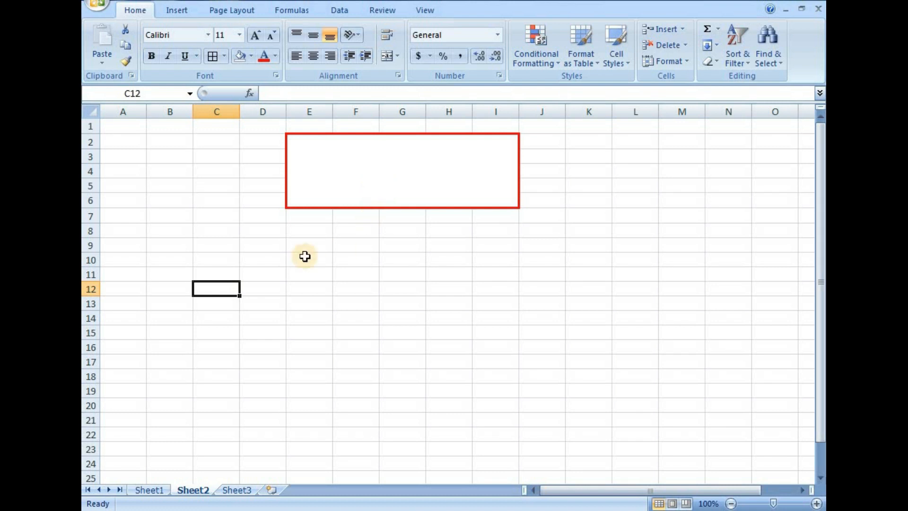
left_click(125, 62)
mouse_move(236, 124)
left_mouse_down()
mouse_move(397, 153)
mouse_move(541, 197)
mouse_move(544, 228)
left_mouse_up()
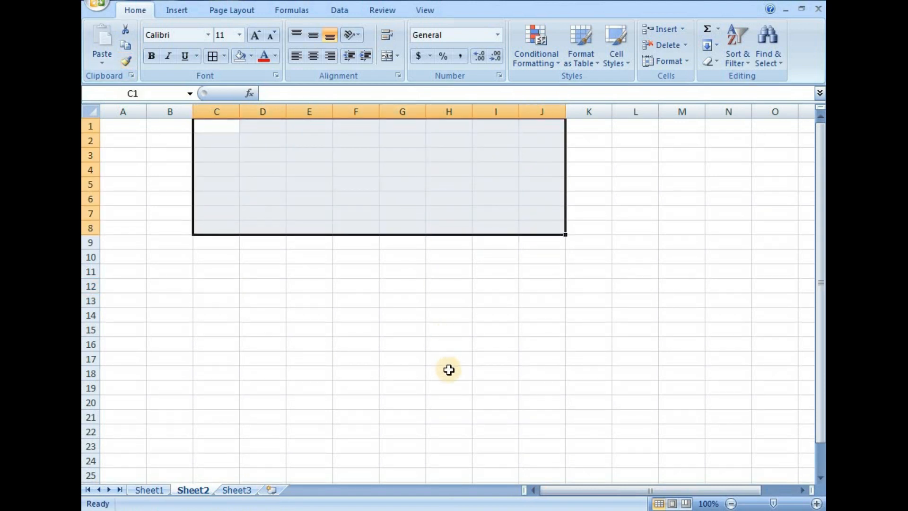
left_click(187, 329)
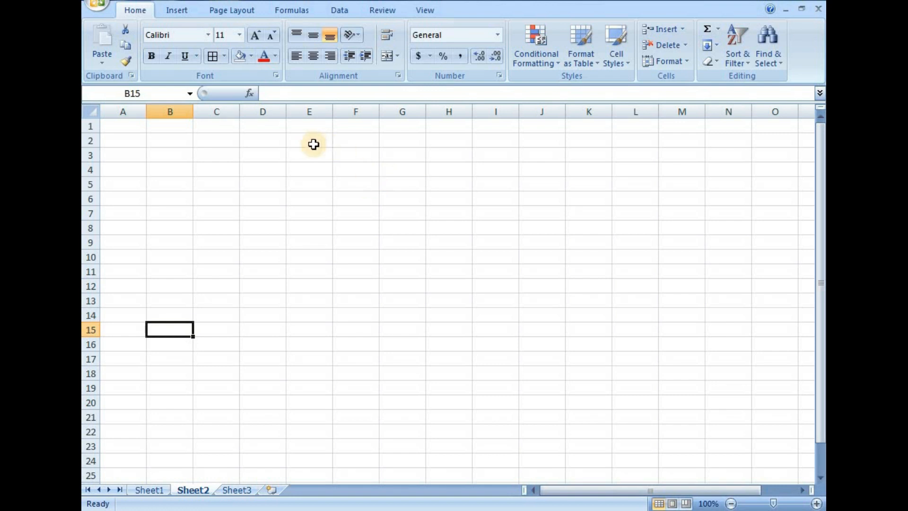
Enter the column headings S.no, S.name and S.marks in cells C7 to E7.
left_click(203, 210)
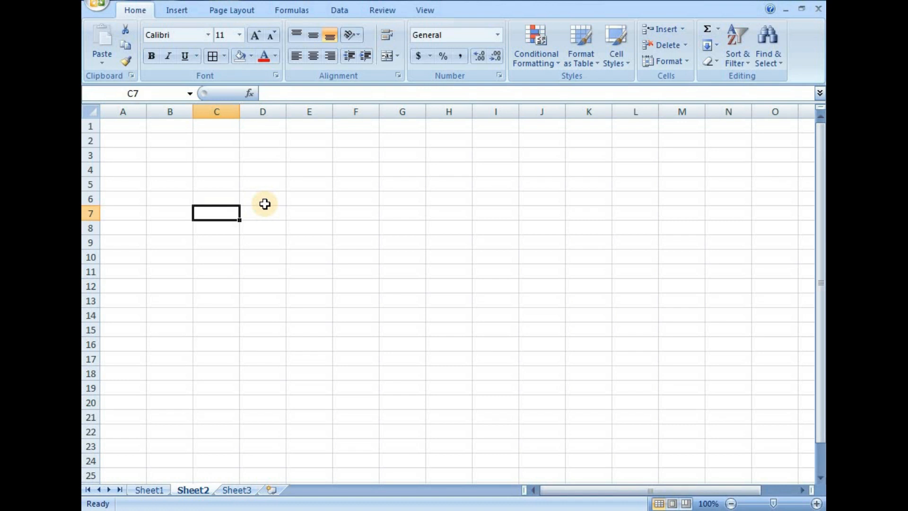
type("S")
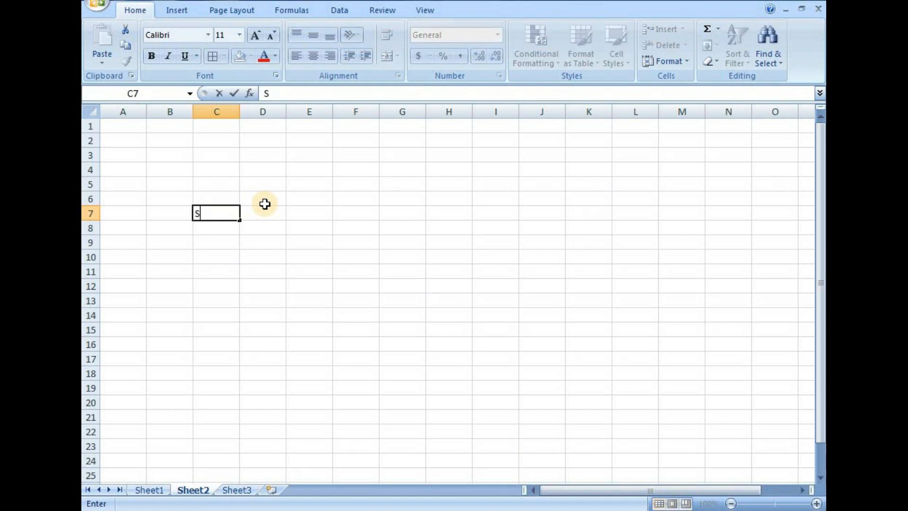
type(".no")
key("Tab")
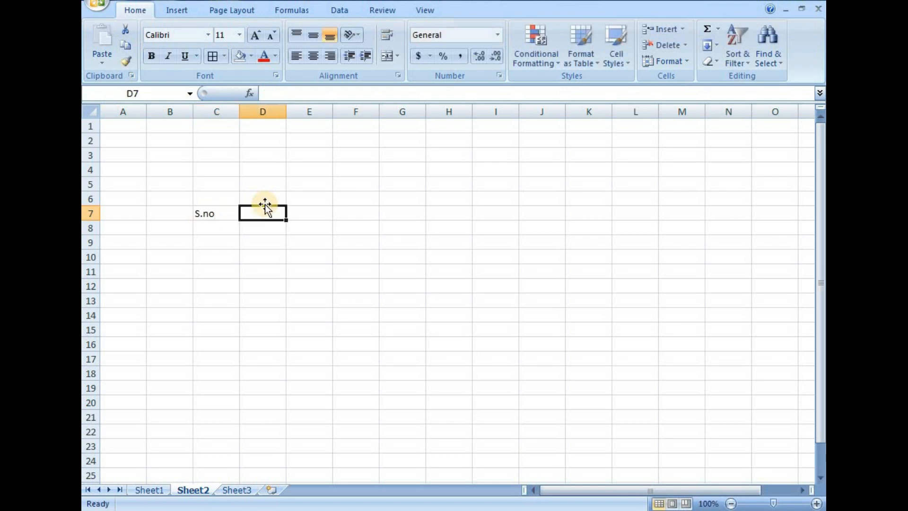
type("S.name")
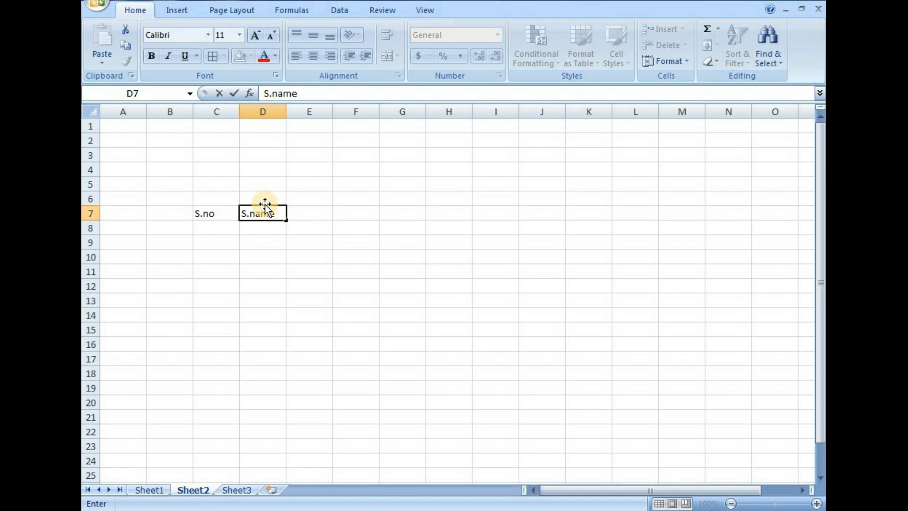
key("Tab")
type("s")
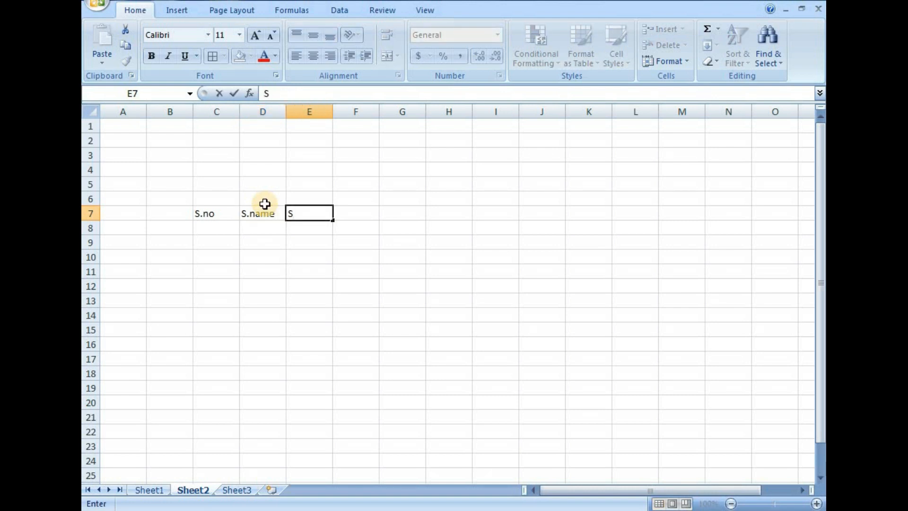
type(".marks")
left_click(339, 378)
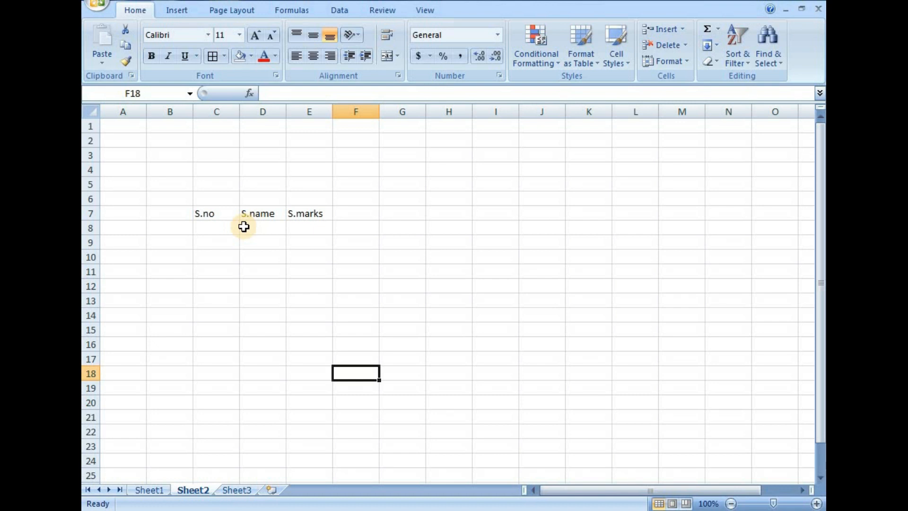
Fill in the first record in row 8 with serial number 1, the student's name and marks of 444.
left_click(212, 229)
type("1")
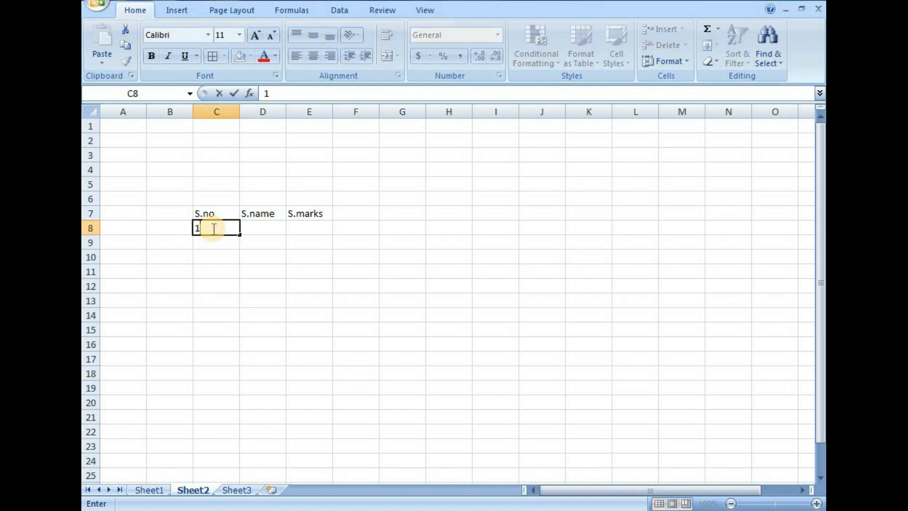
key("Tab")
type("r")
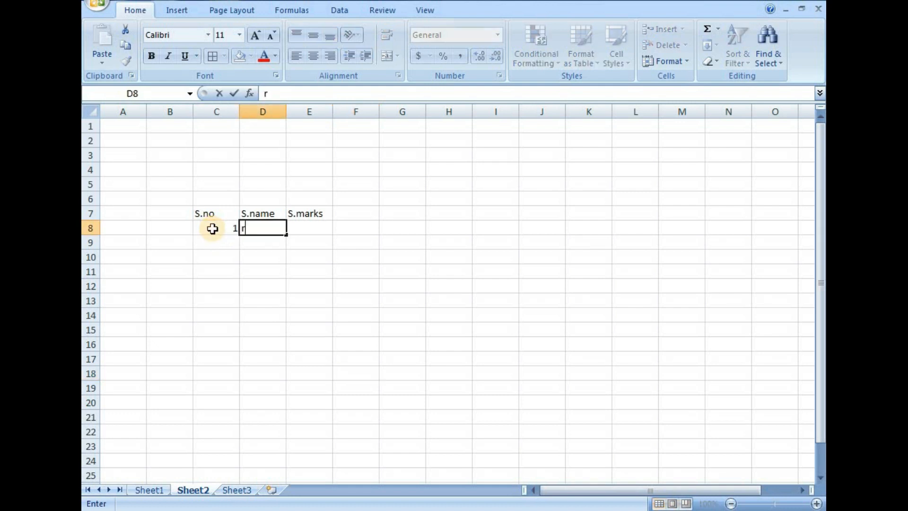
type("aju")
key("Tab")
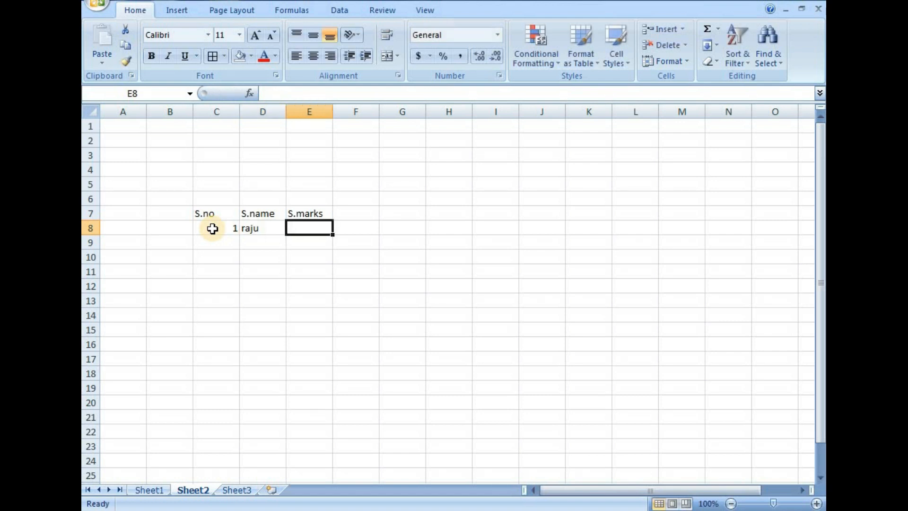
type("444")
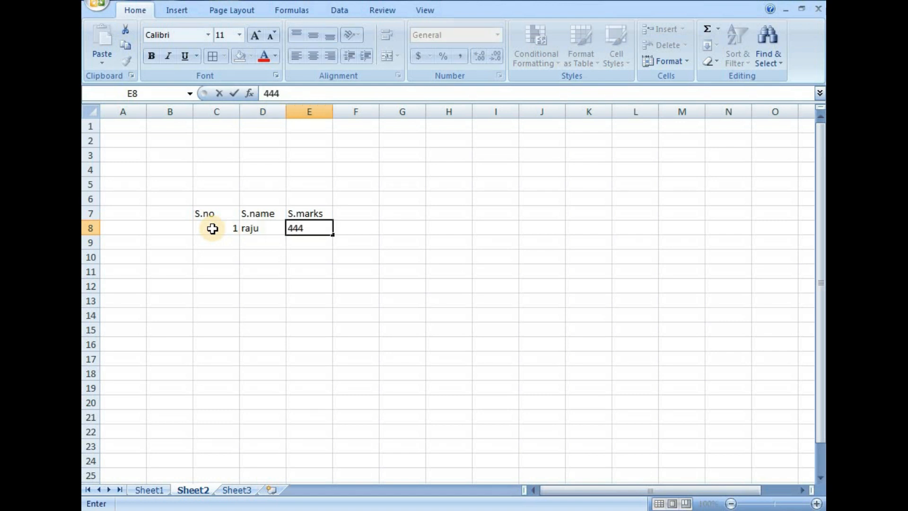
left_click(249, 300)
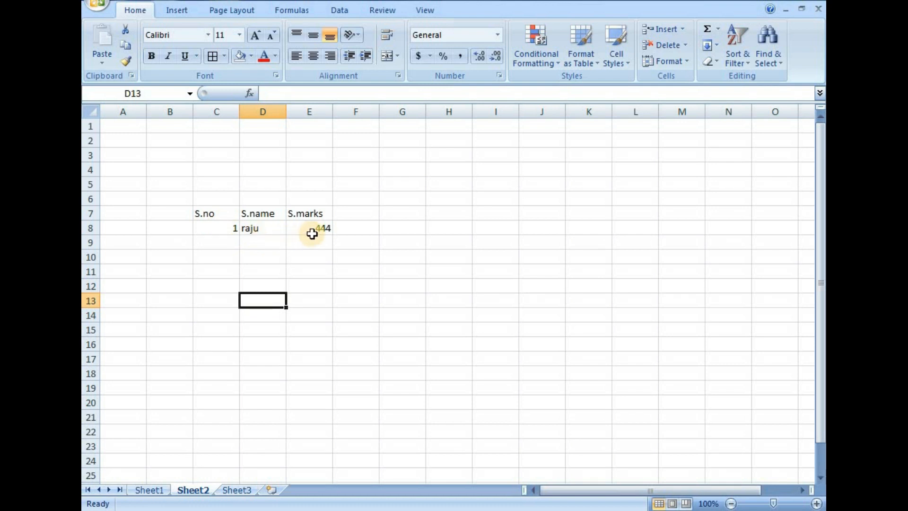
Enter the serial numbers 2, 3 and 4 below the first one in cells C9 to C11.
left_click(229, 241)
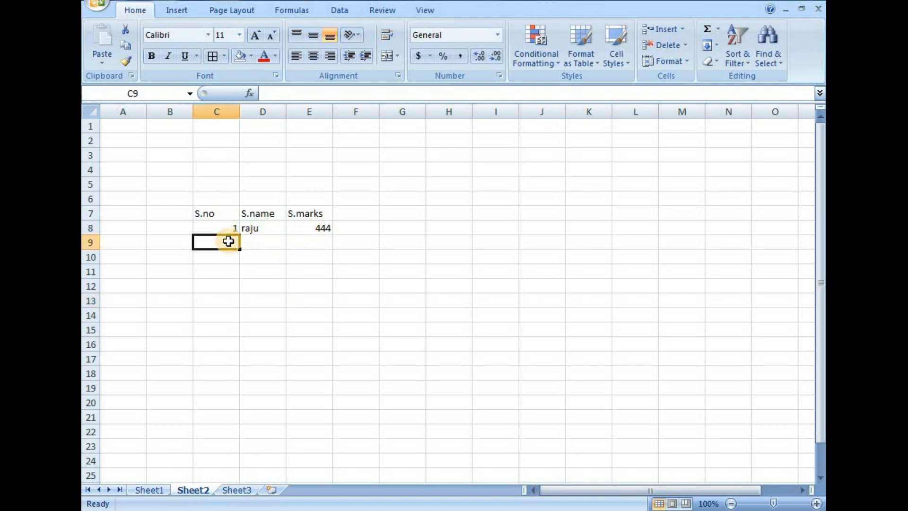
type("2")
key("Return")
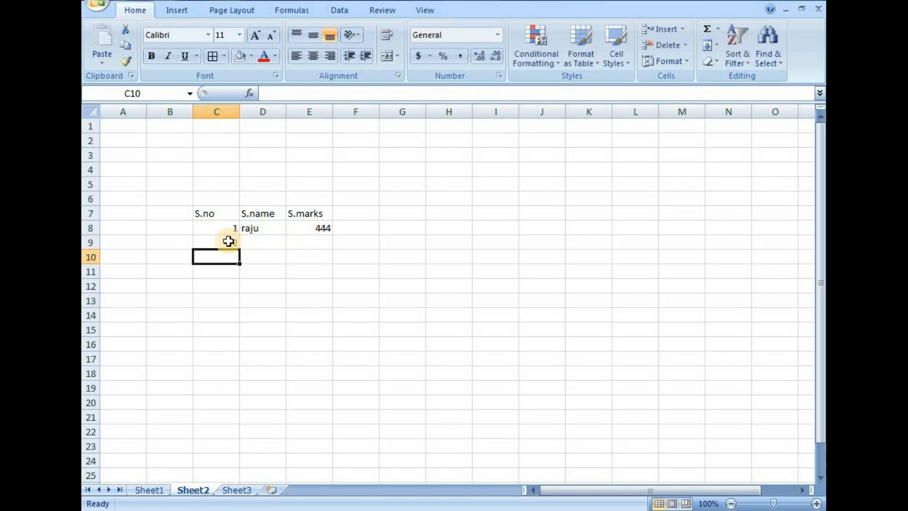
type("3")
key("Return")
type("4")
key("Return")
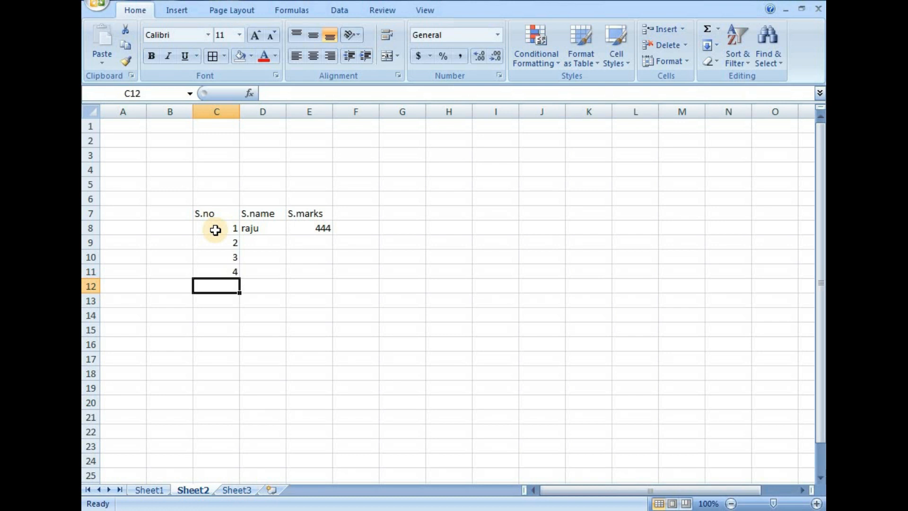
Delete the serial numbers 3 and 4 from cells C10:C11.
left_click_drag(216, 230, 224, 275)
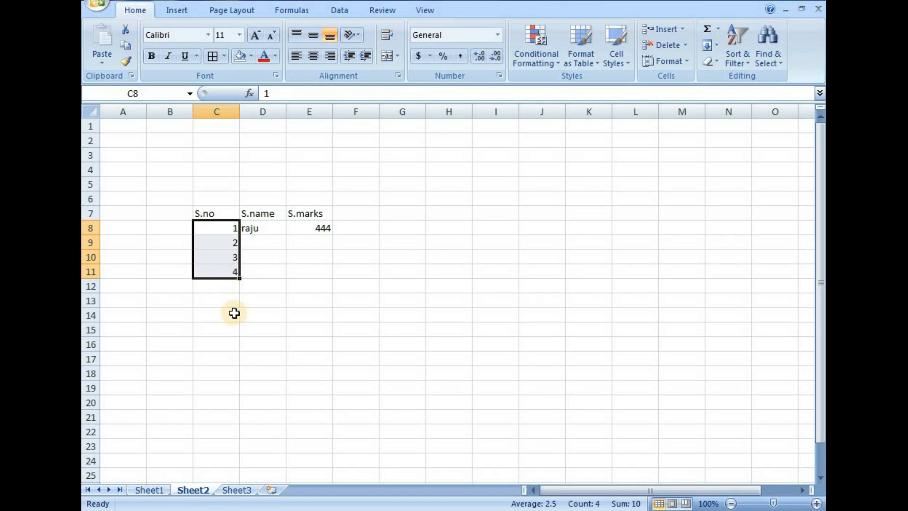
left_click(234, 328)
left_click_drag(229, 258, 229, 274)
key("Delete")
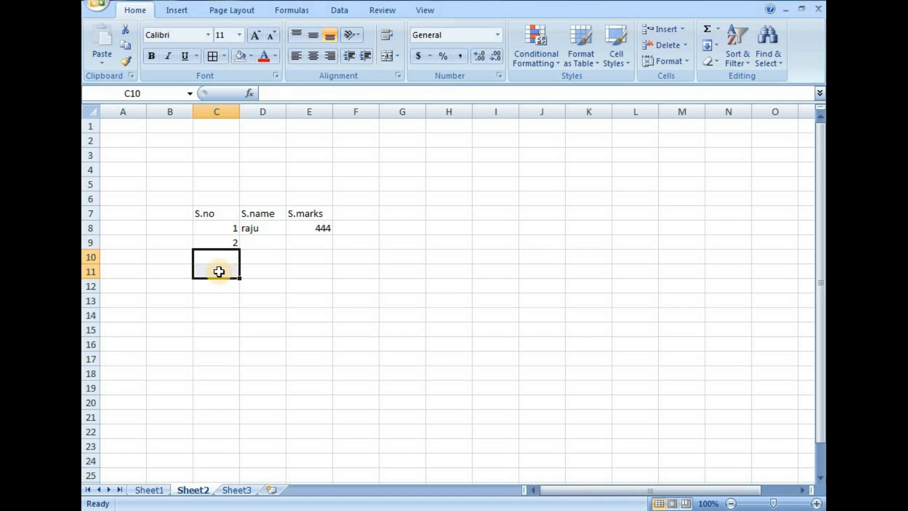
Extend the serial number series from cells C8:C9 down to 17 in cell C24 with AutoFill.
left_click(211, 228)
left_click_drag(211, 228, 214, 242)
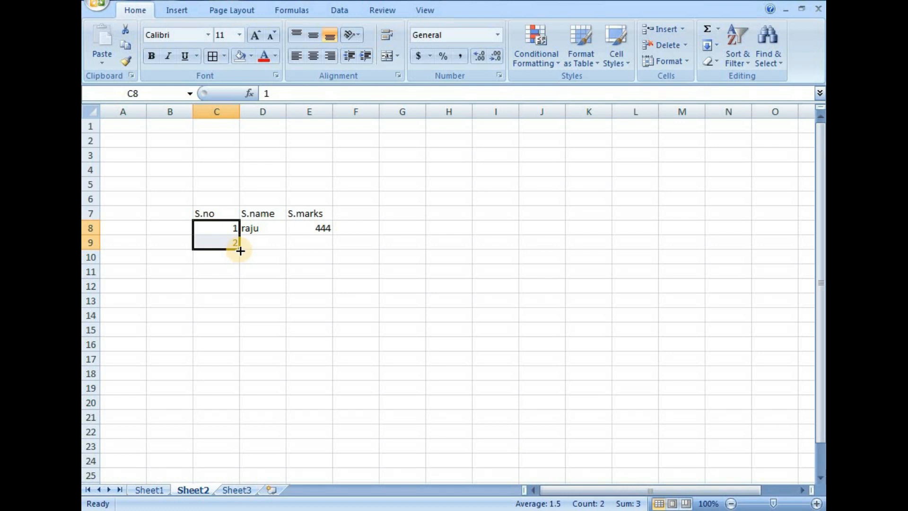
left_click_drag(240, 251, 238, 463)
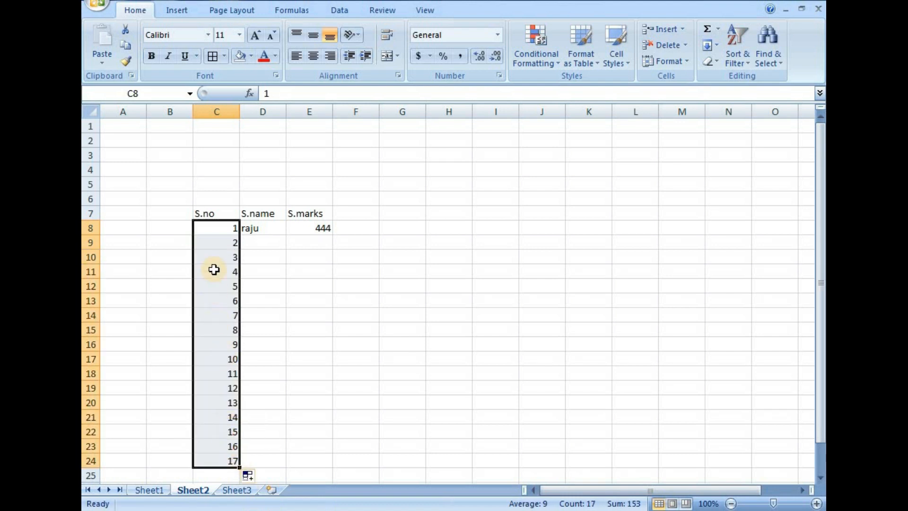
left_click(298, 389)
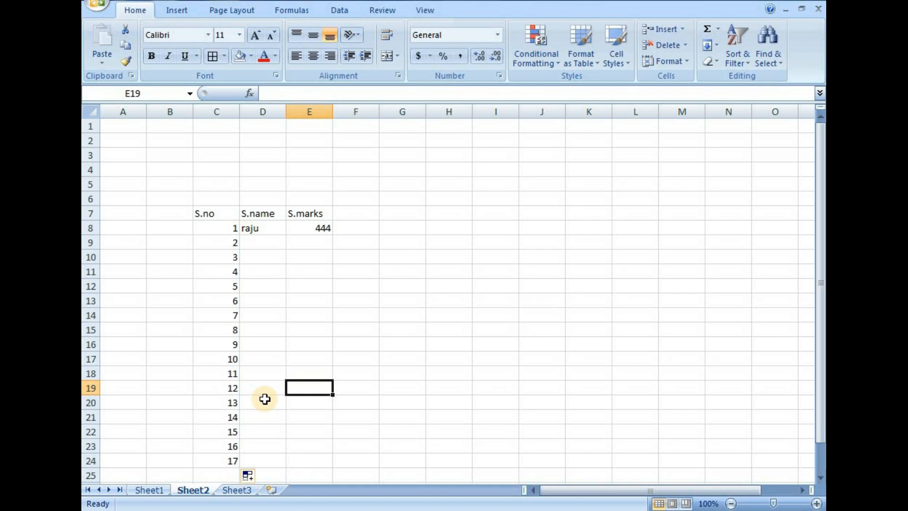
left_click(219, 229)
left_click_drag(218, 259, 218, 457)
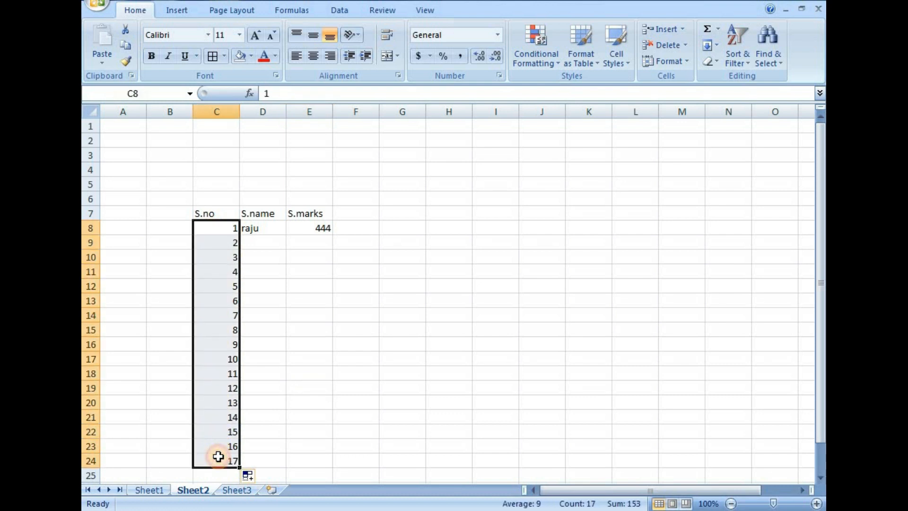
left_click(361, 371)
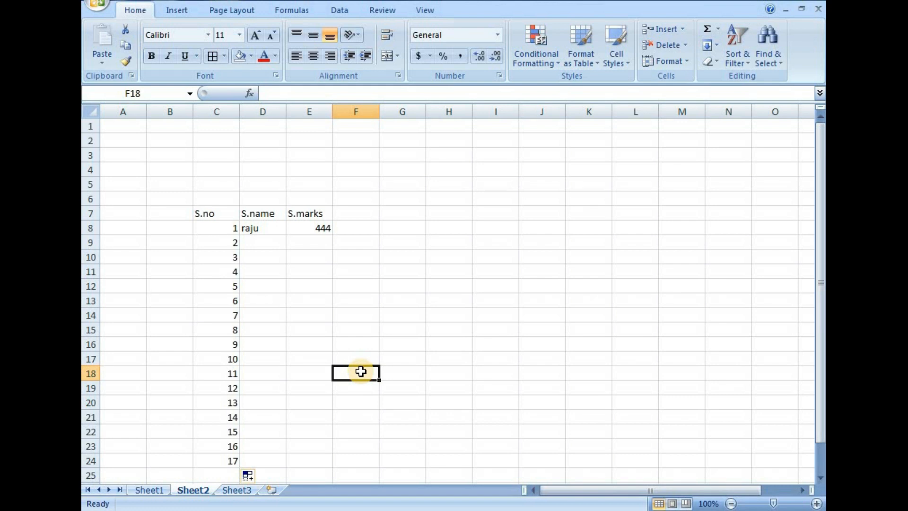
Fill cell I7 with standard red and cell I8 with standard green.
left_click(495, 216)
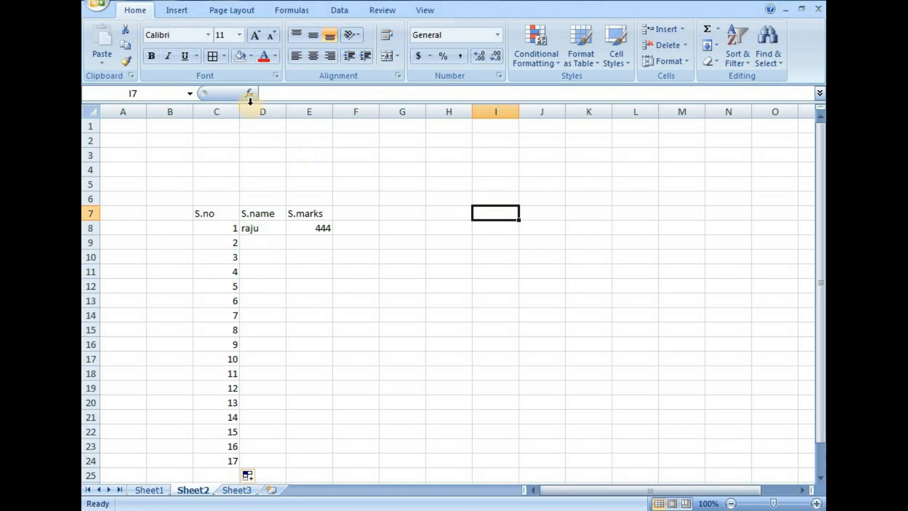
left_click(251, 56)
left_click(251, 164)
left_click(449, 315)
left_click(497, 231)
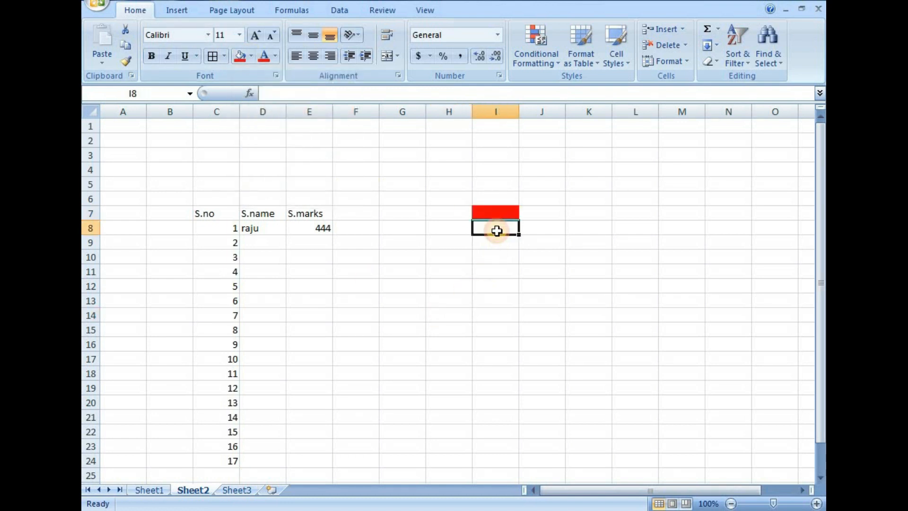
left_click(251, 56)
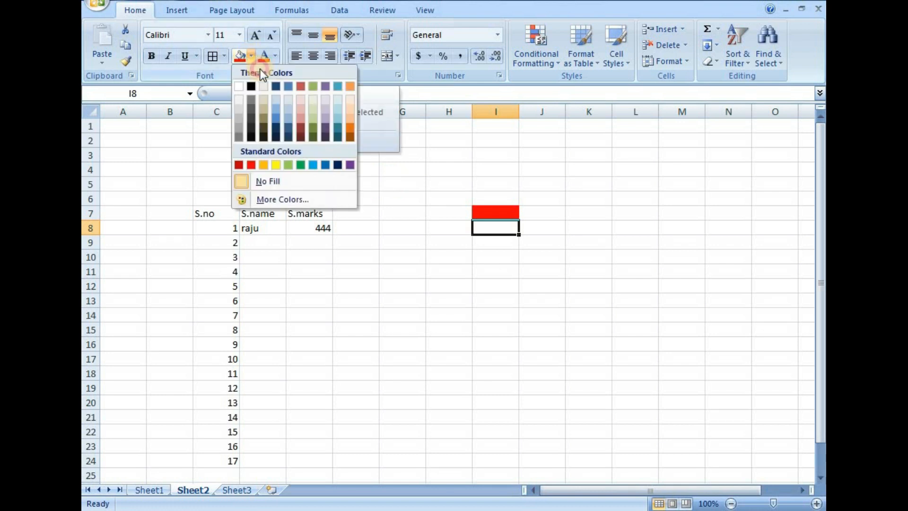
left_click(300, 165)
left_click(435, 299)
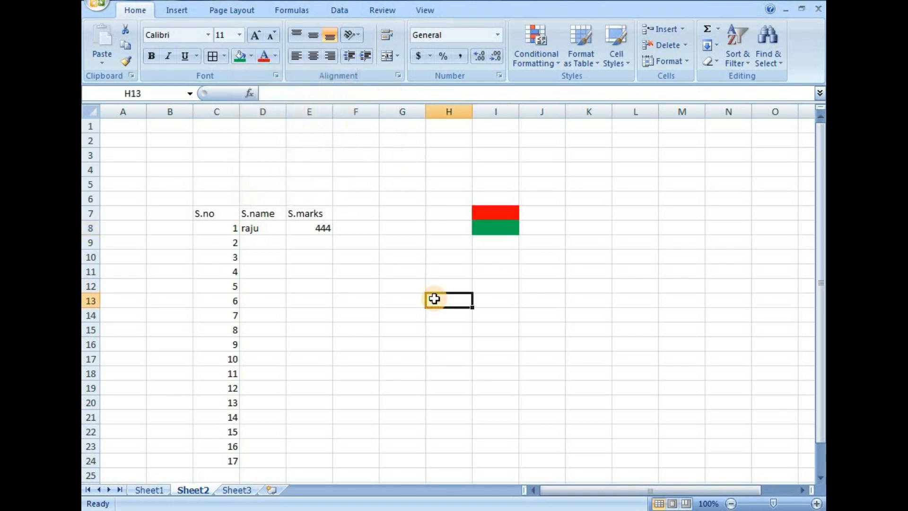
Extend the alternating red and green fill pattern from I7:I8 down to cell I22 with AutoFill.
left_click_drag(498, 211, 501, 228)
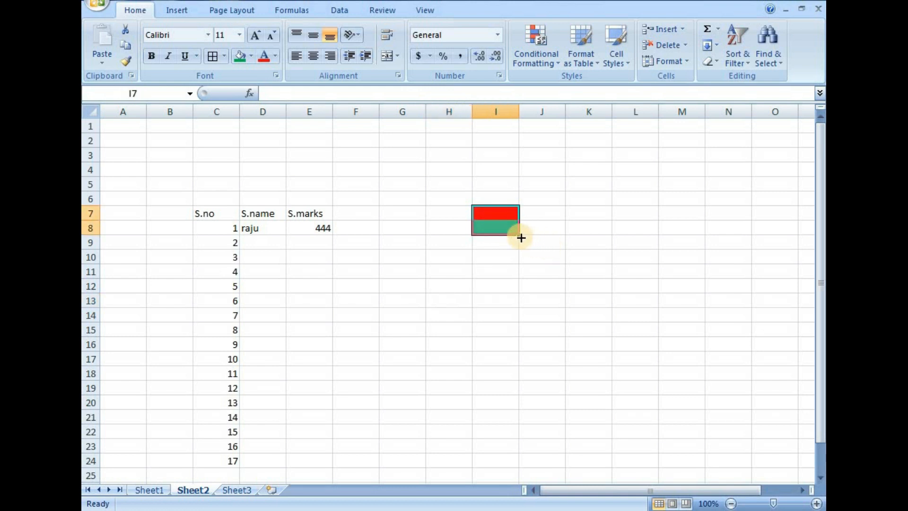
left_click_drag(520, 236, 520, 437)
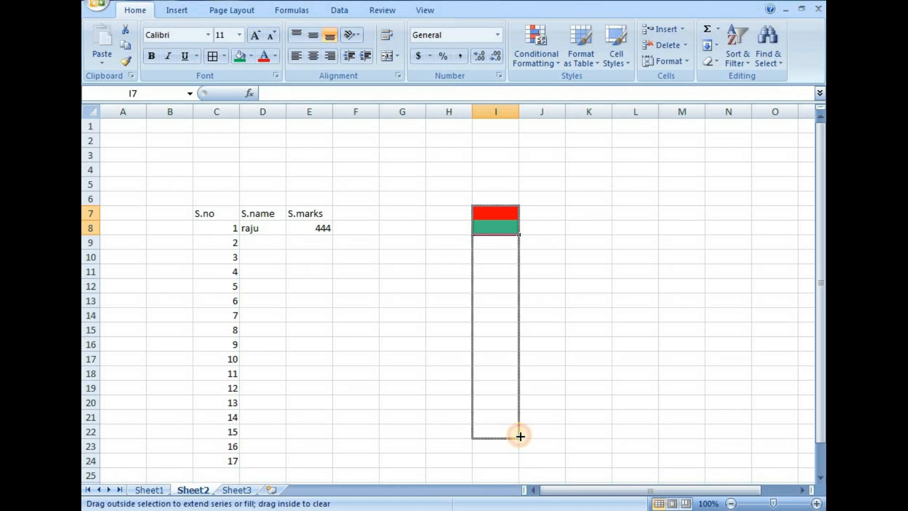
left_click_drag(521, 436, 521, 436)
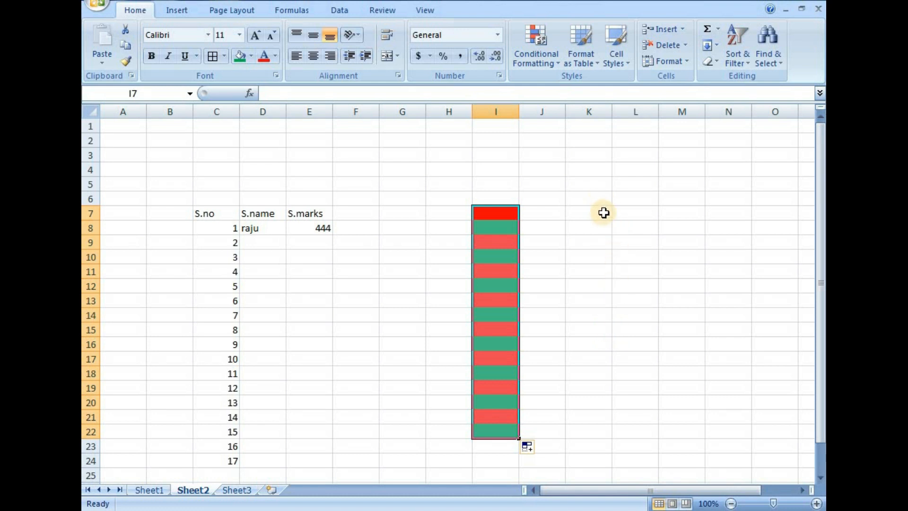
Enter 3 in K7 and 2 in K8, and extend this descending series down to cell K22.
left_click_drag(605, 213, 604, 224)
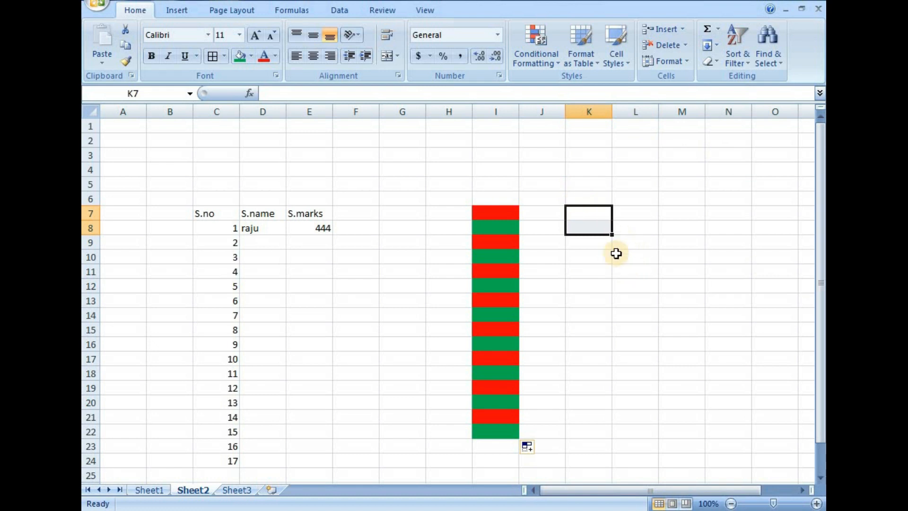
left_click(616, 333)
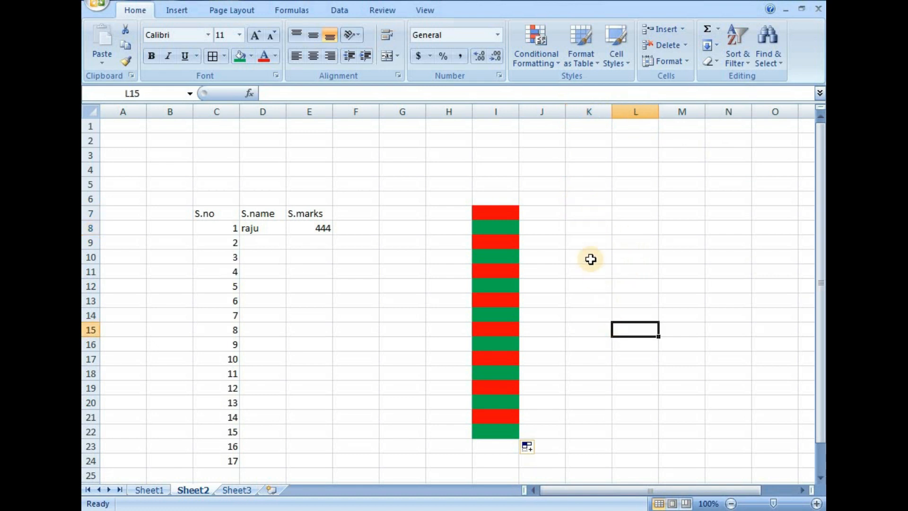
left_click(588, 214)
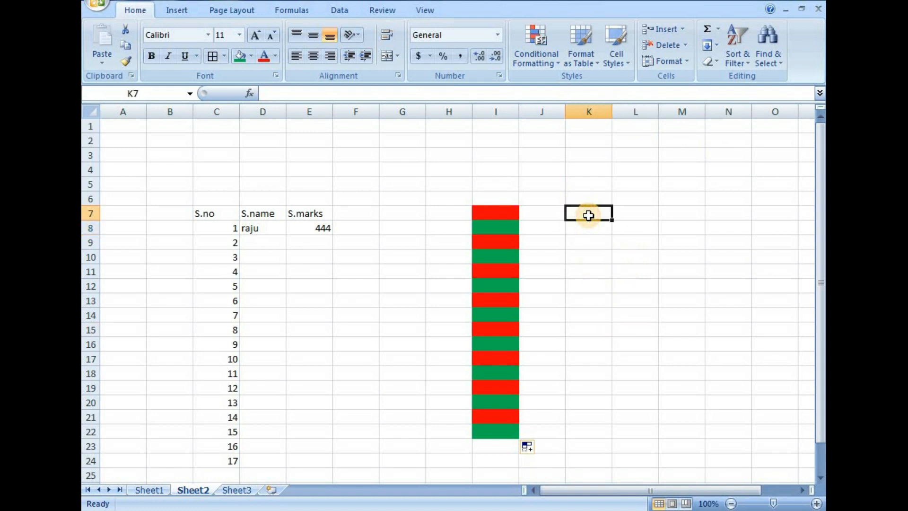
type("3")
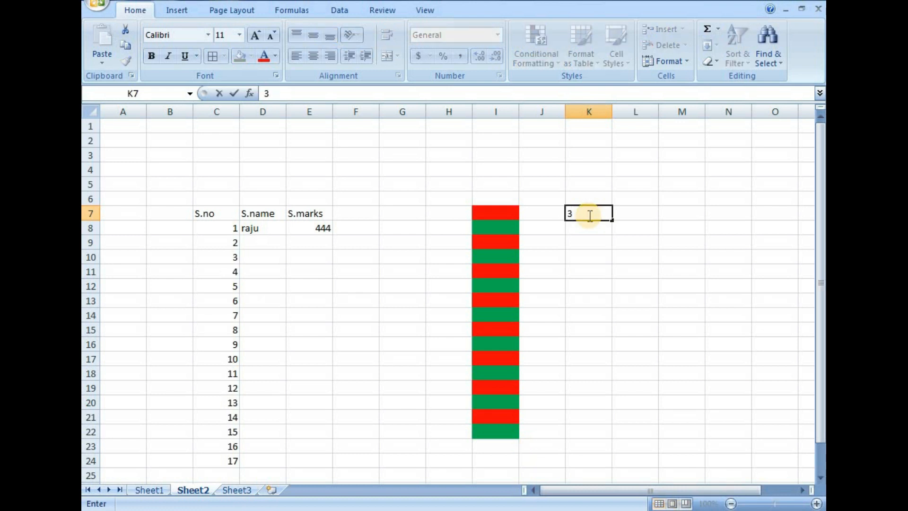
key("Return")
type("2")
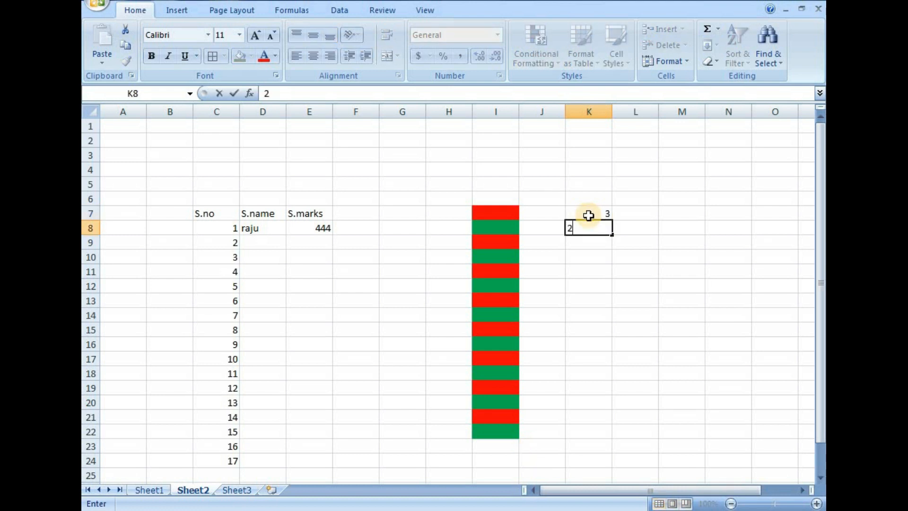
left_click(609, 274)
left_click_drag(592, 212, 619, 438)
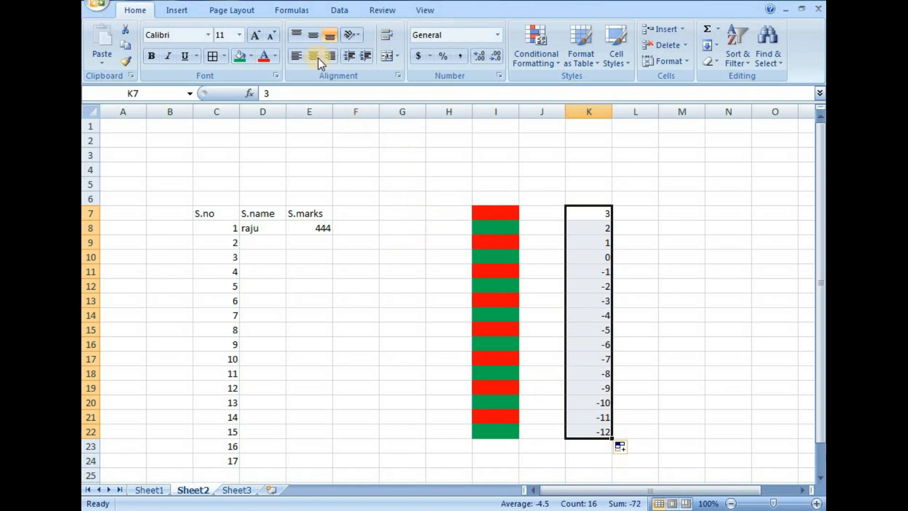
Undo the series fill and the two number entries in column K.
key("ctrl+z")
key("ctrl+z")
key("ctrl+z")
key("ctrl+z")
key("ctrl+z")
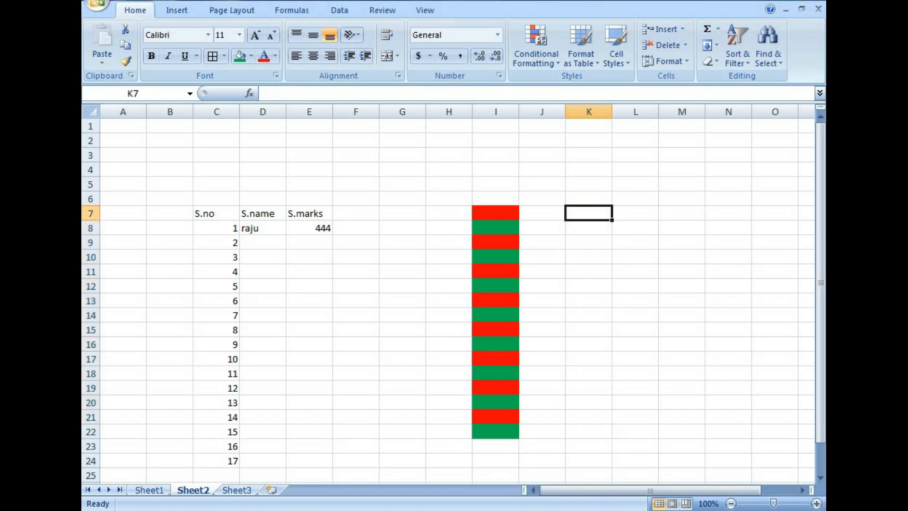
Undo the red and green fills in column I and the serial number AutoFill below cell C9.
key("ctrl+z")
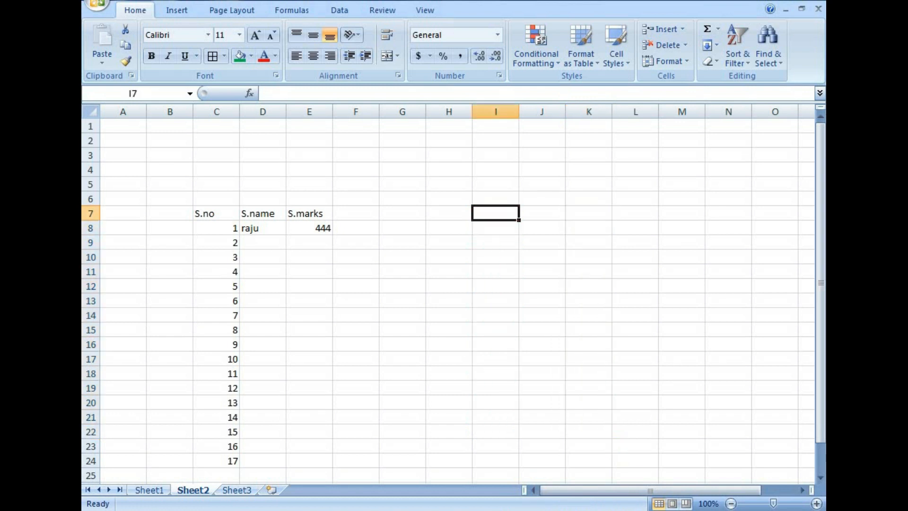
key("ctrl+z")
Complete row 9 of the marks list with the second student's name in D9 and marks of 333 in E9.
left_click(266, 242)
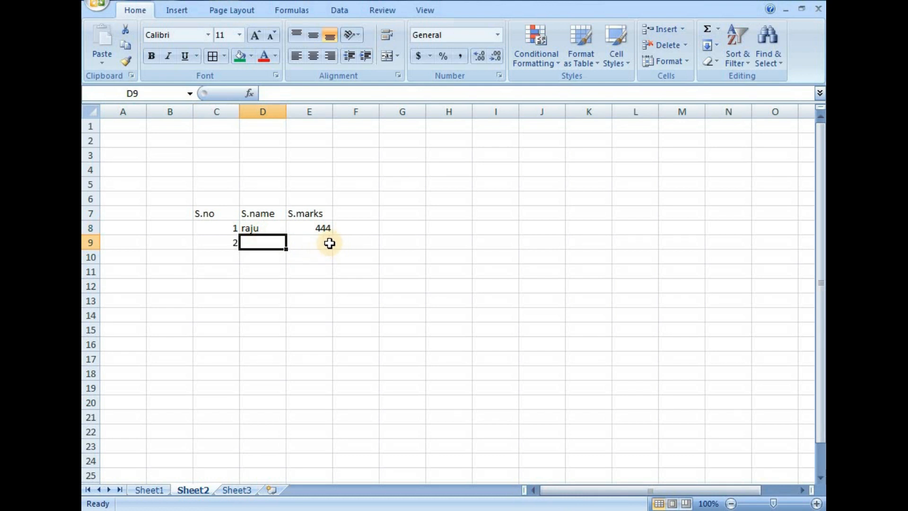
type("rani")
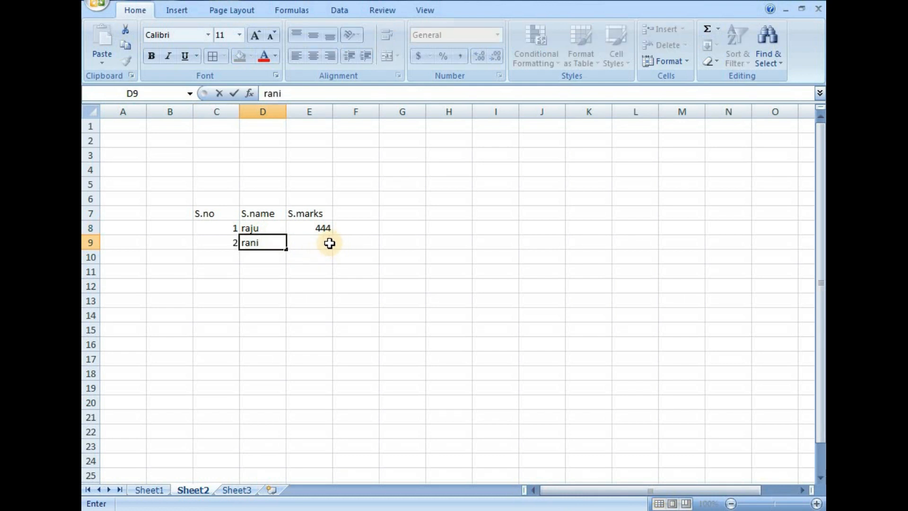
left_click(330, 243)
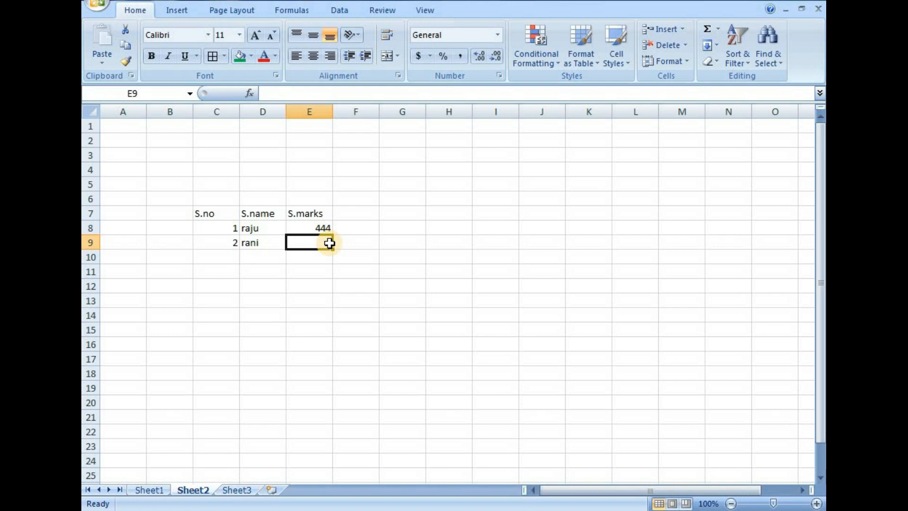
type("333")
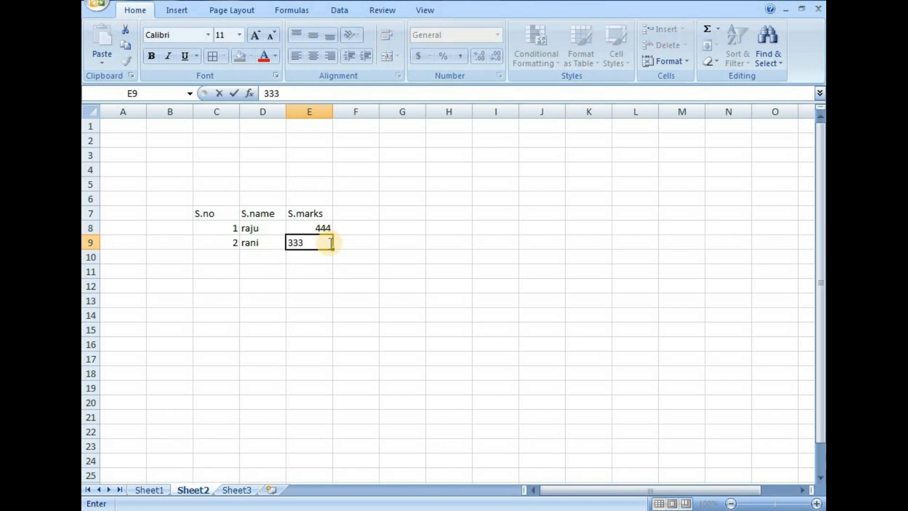
left_click(301, 343)
Add a third record in row 10 with serial number 3, the student's name and marks of 222.
left_click(225, 256)
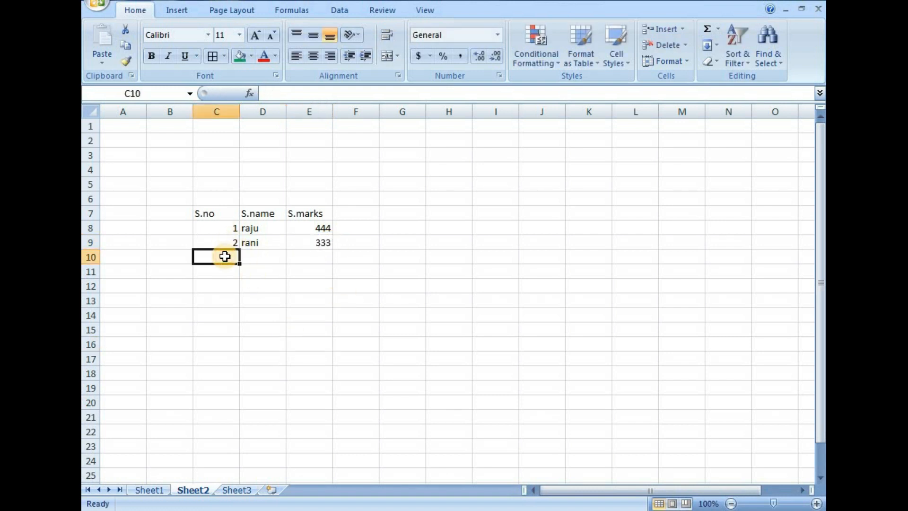
type("3")
key("Tab")
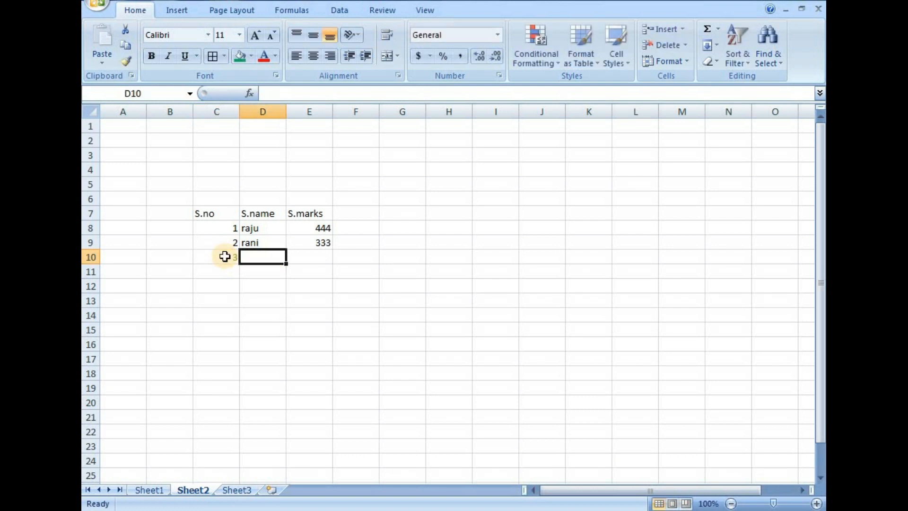
type("rakes")
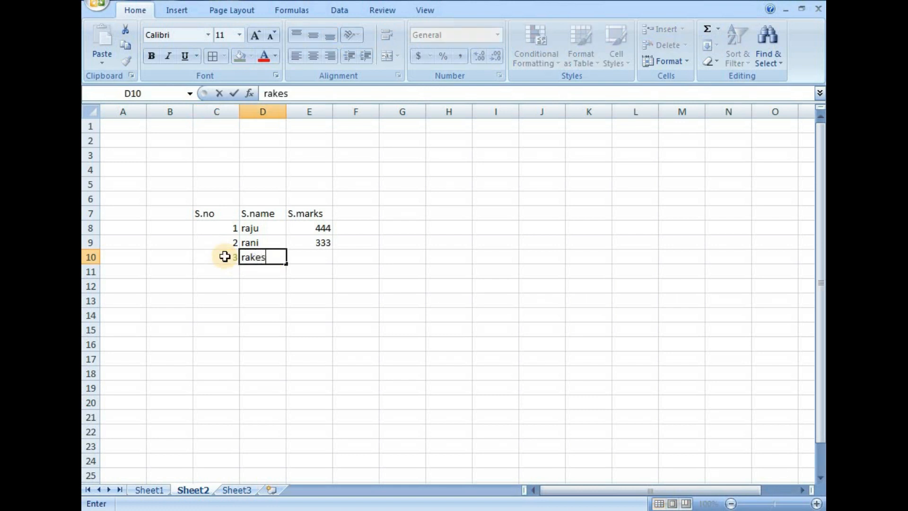
type("h")
key("Tab")
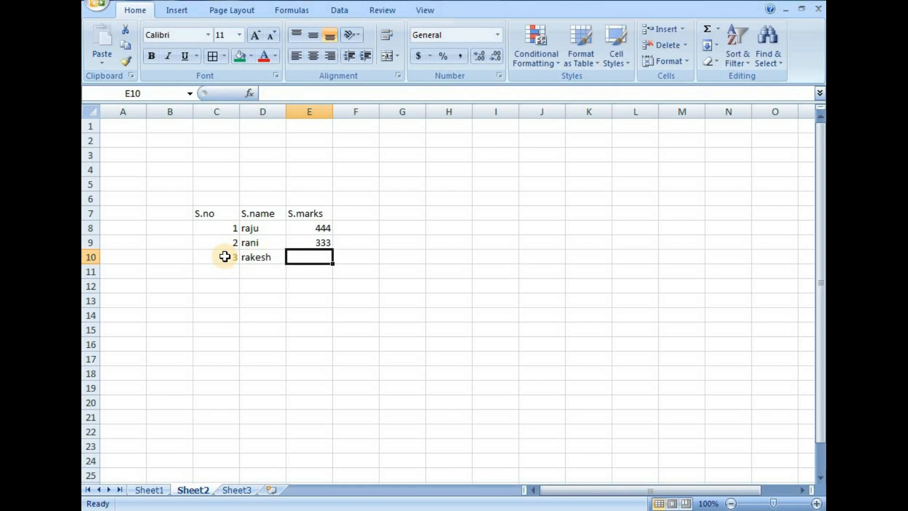
type("222")
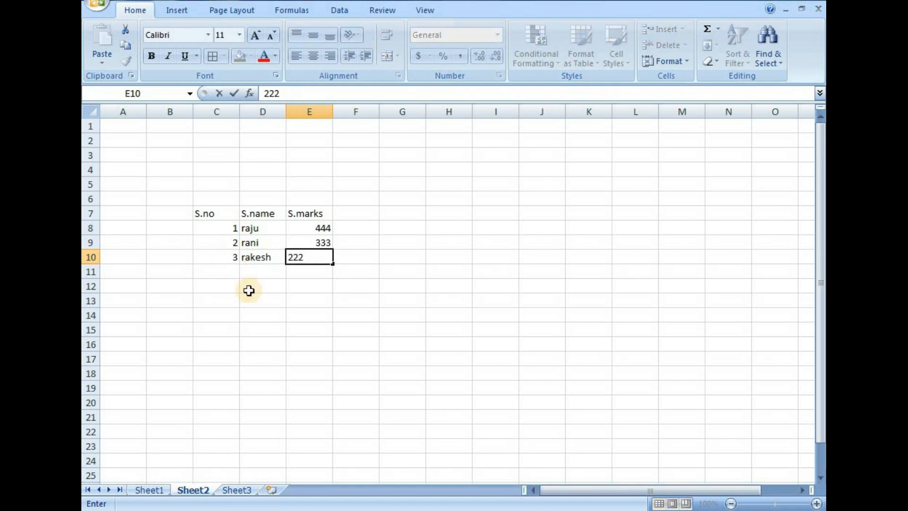
left_click(261, 392)
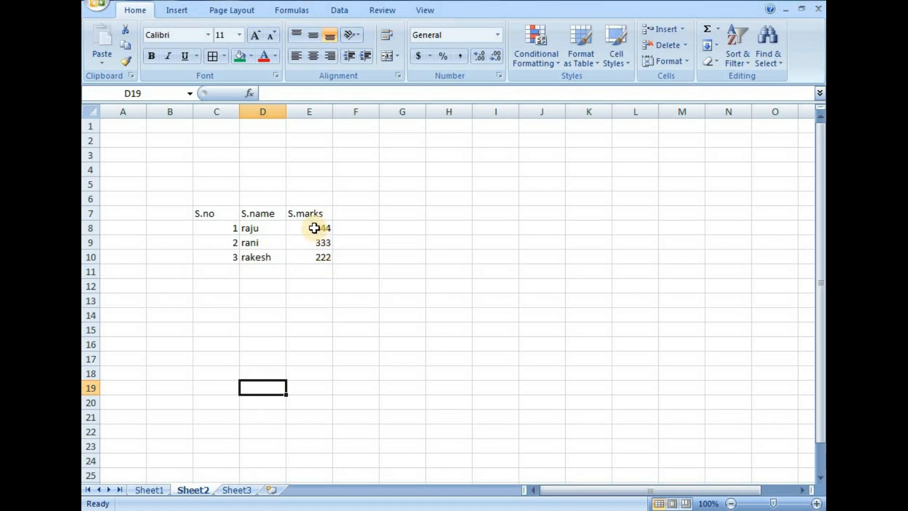
Total the marks in E8:E10 with AutoSum, placing the sum in cell E11.
left_click_drag(313, 228, 313, 261)
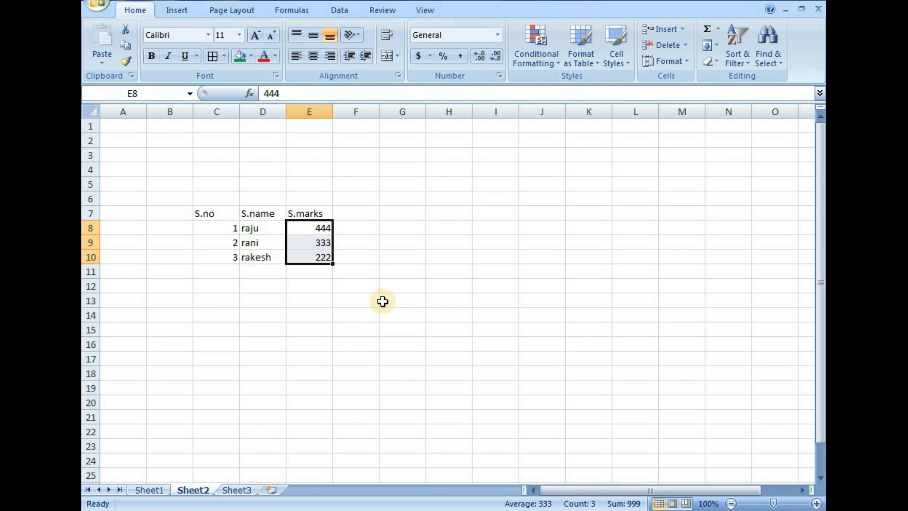
left_click(704, 33)
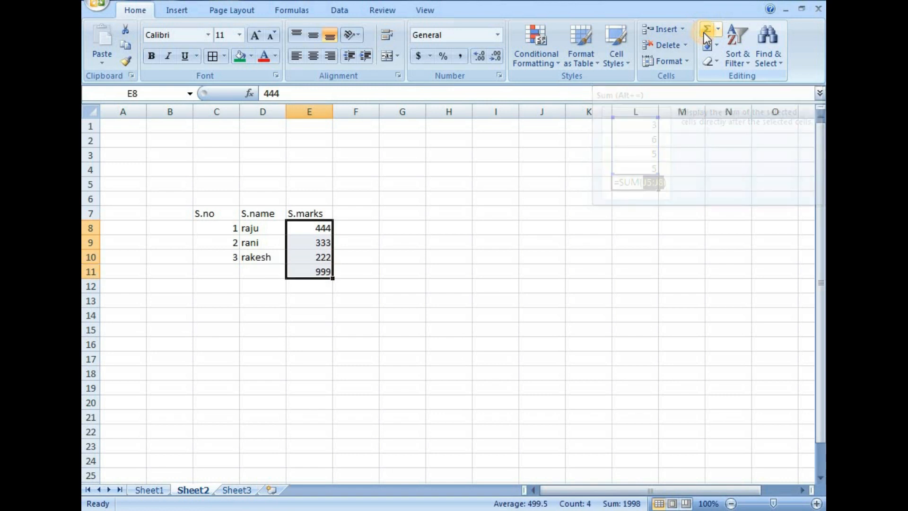
left_click(360, 344)
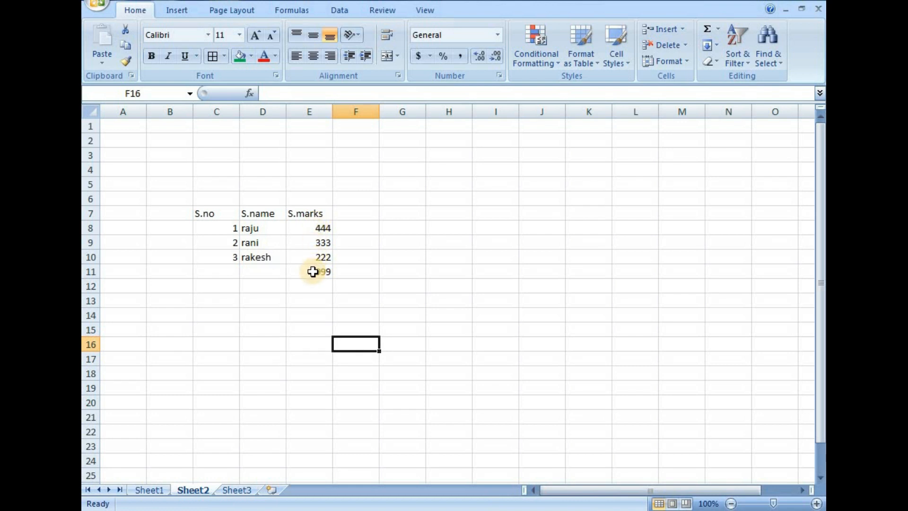
Inspect the underlying contents of the mark cells E8 to E10 and the total cell E11 one by one.
left_click(303, 315)
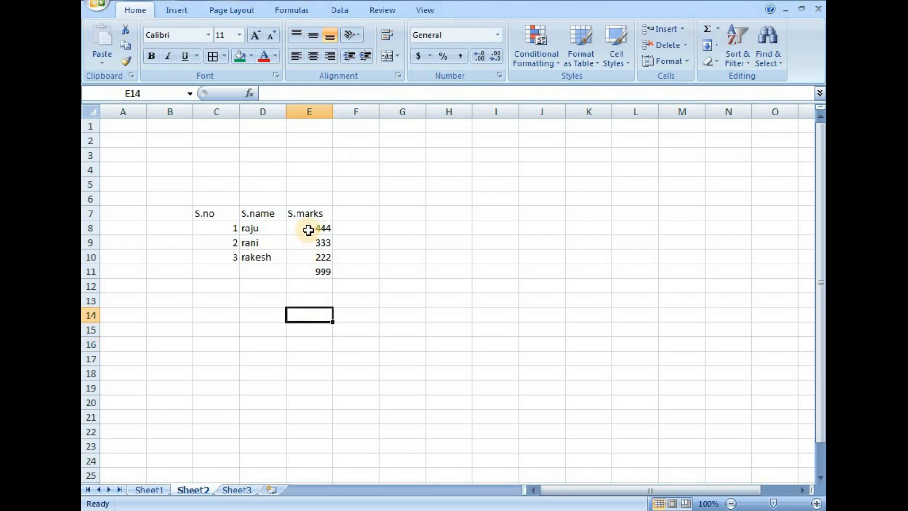
left_click(309, 230)
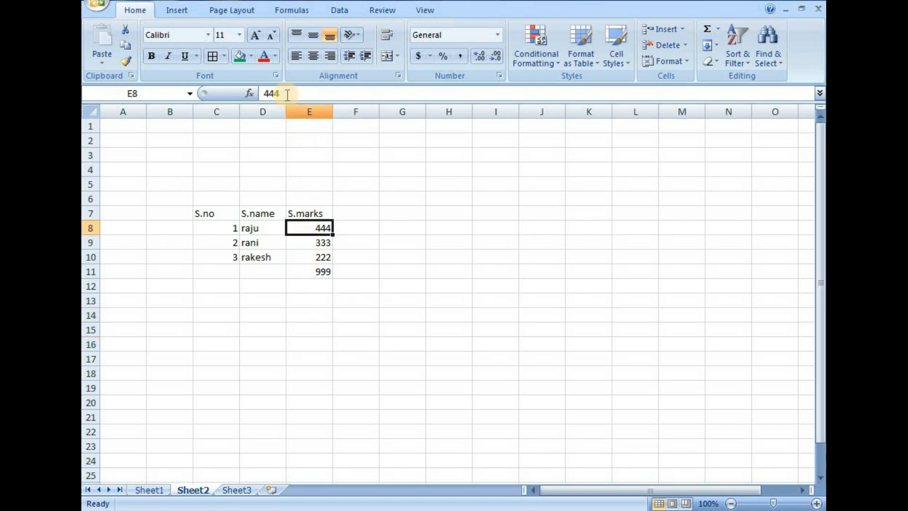
left_click(304, 243)
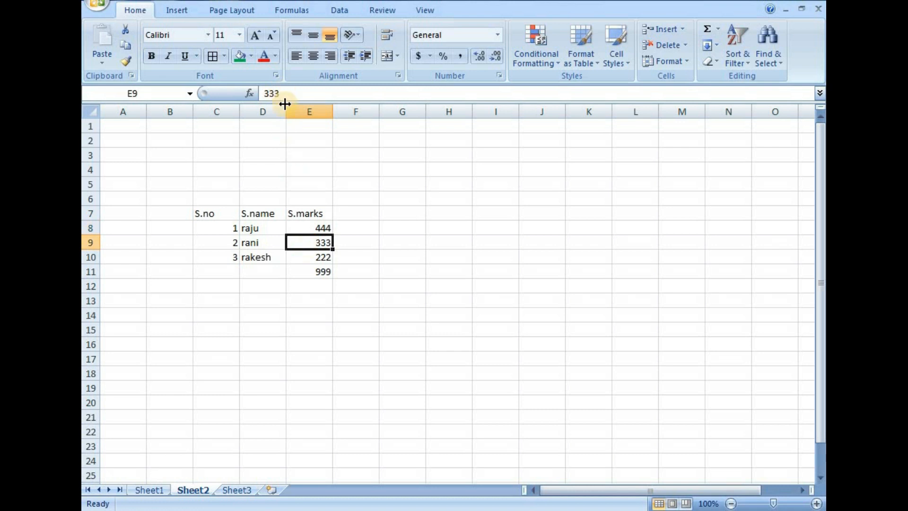
left_click(305, 257)
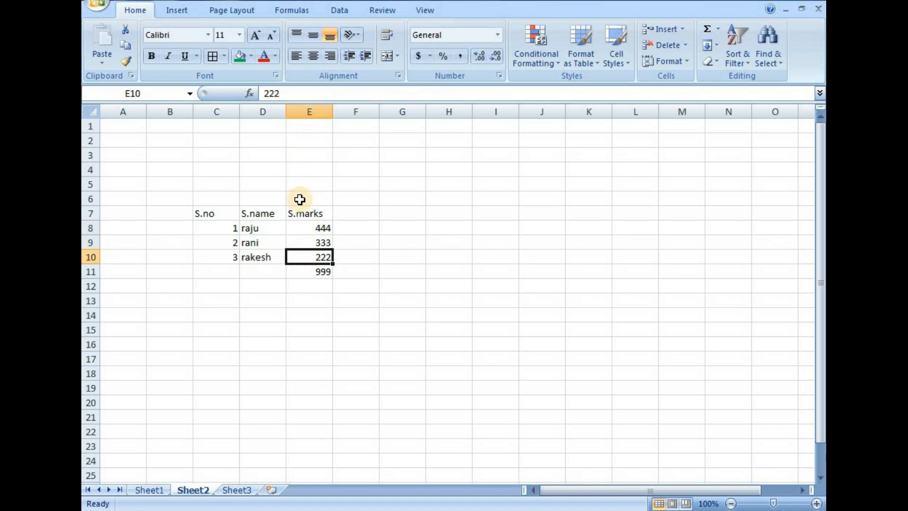
left_click(301, 270)
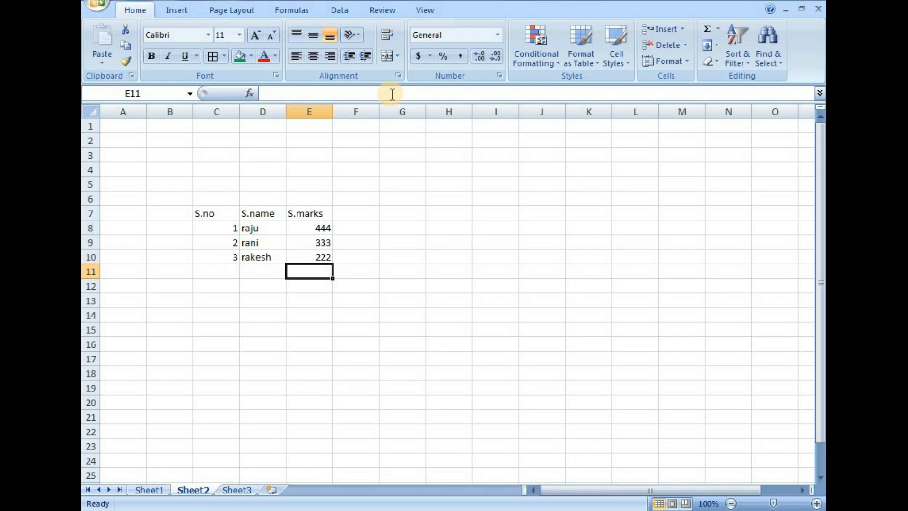
left_click(354, 326)
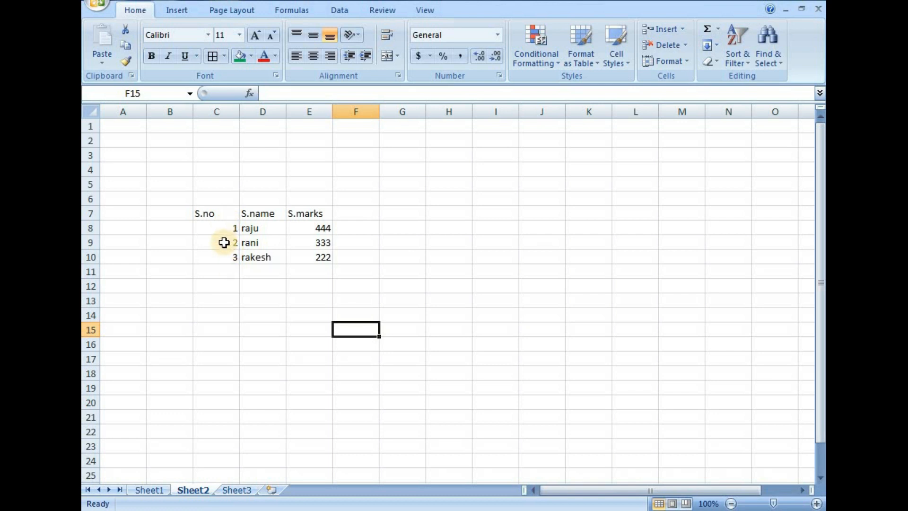
Centre the serial numbers in C8:C10 horizontally.
left_click(816, 503)
left_click(817, 503)
left_click(816, 503)
left_click(816, 503)
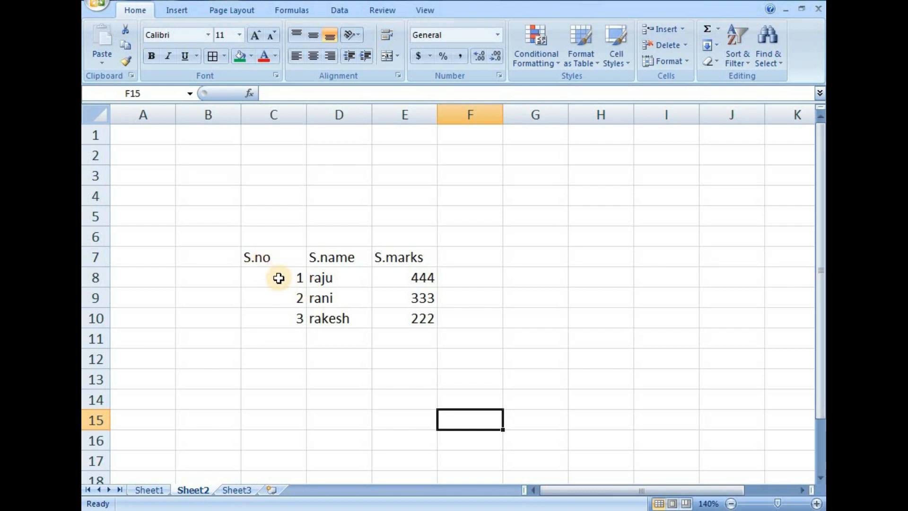
left_click_drag(279, 278, 278, 318)
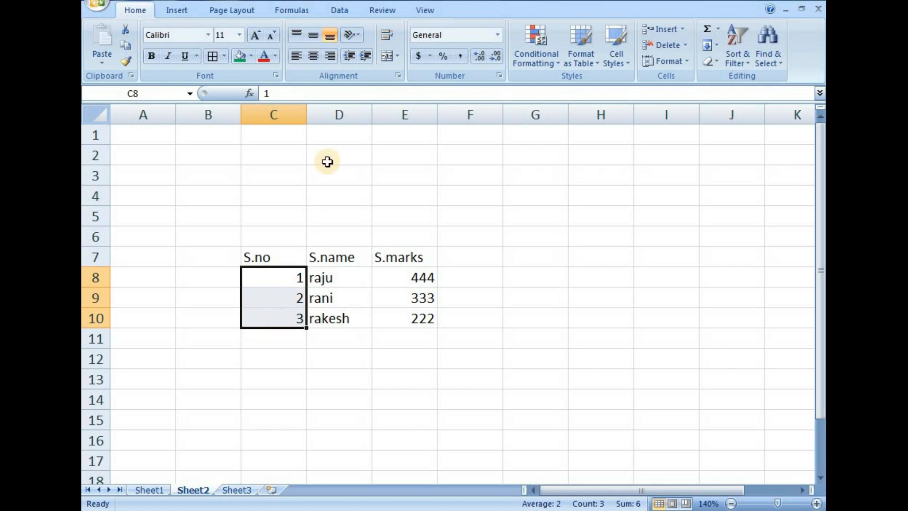
left_click(315, 56)
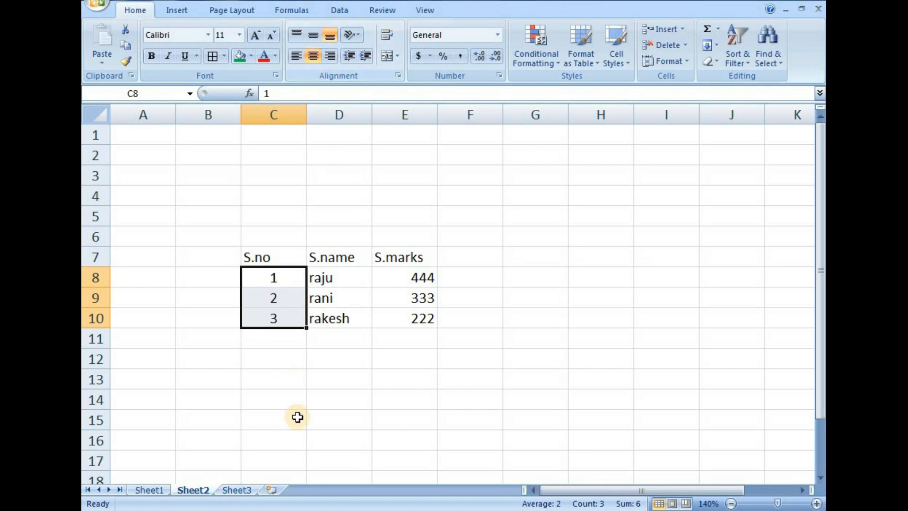
Left-align the student names in D8:D10 and centre the marks in E8:E10.
left_click_drag(334, 280, 339, 321)
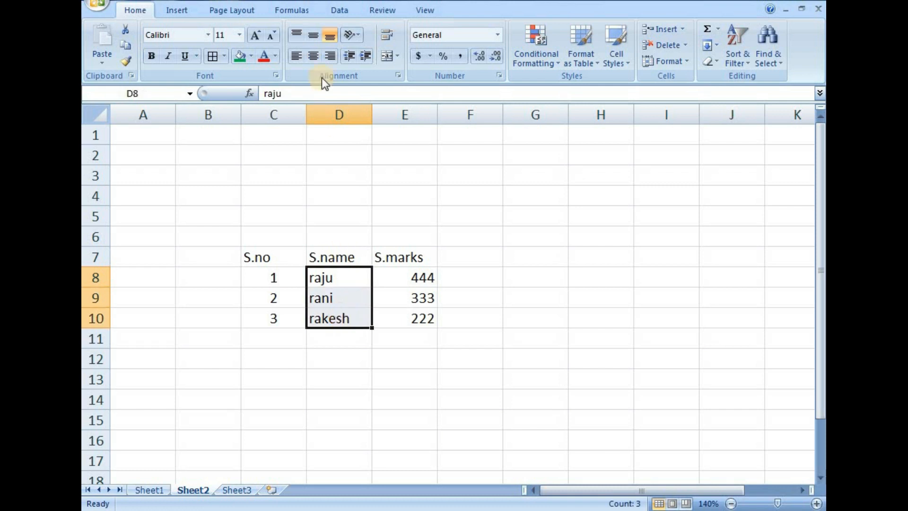
left_click(295, 55)
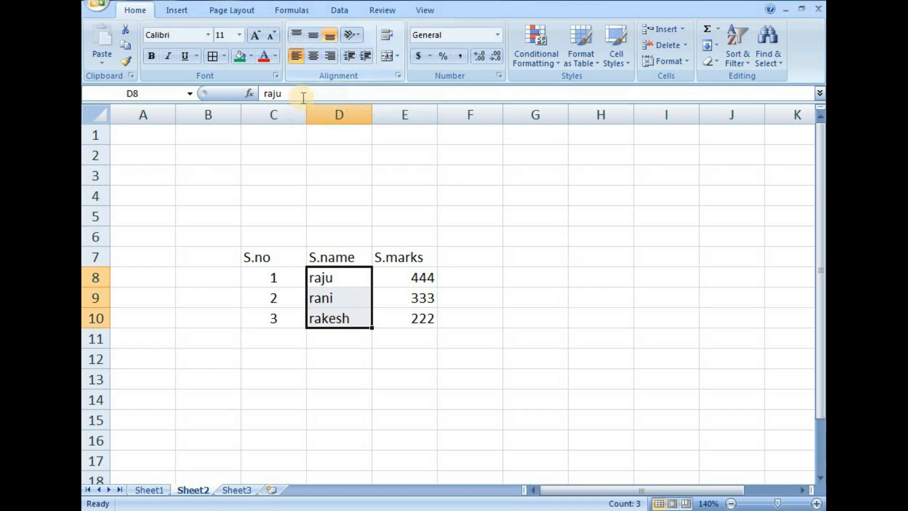
left_click(406, 282)
left_click_drag(411, 301, 412, 314)
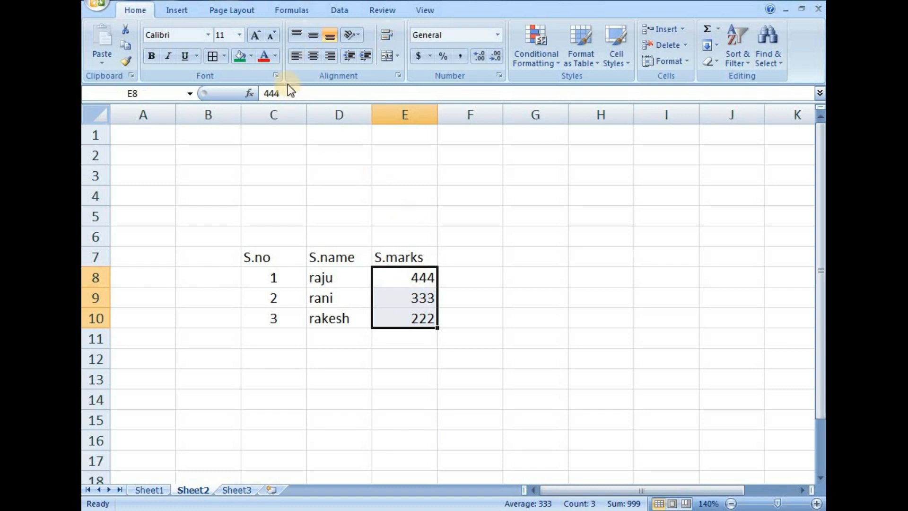
left_click(314, 55)
left_click(497, 268)
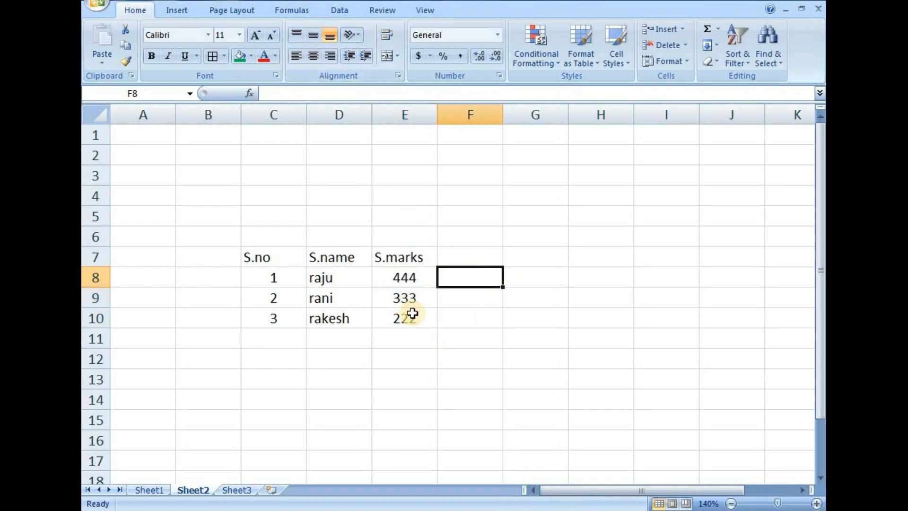